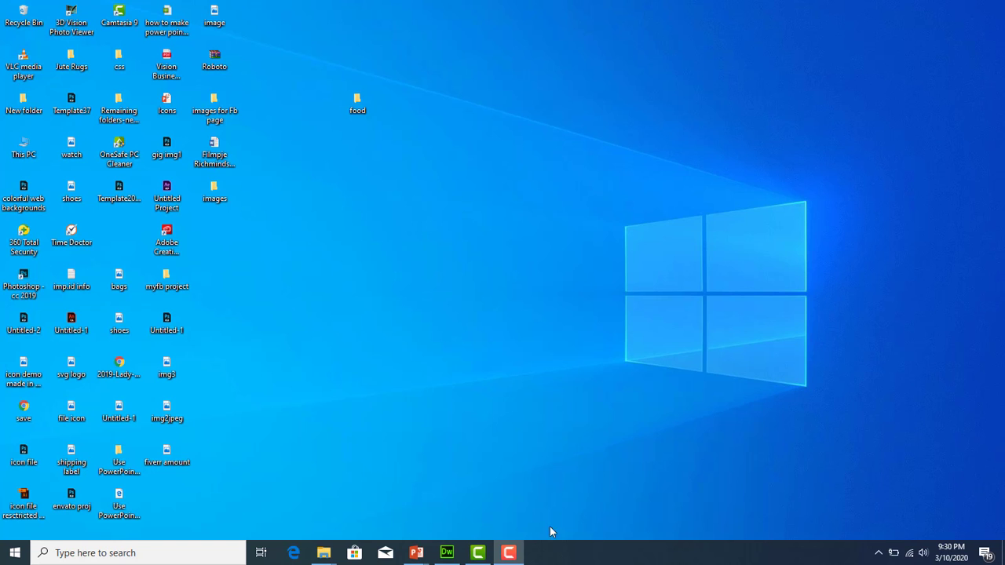
# Step: Switch to Dreamweaver and open the Preview in Browser preferences to review the browser list
pyautogui.click(446, 553)
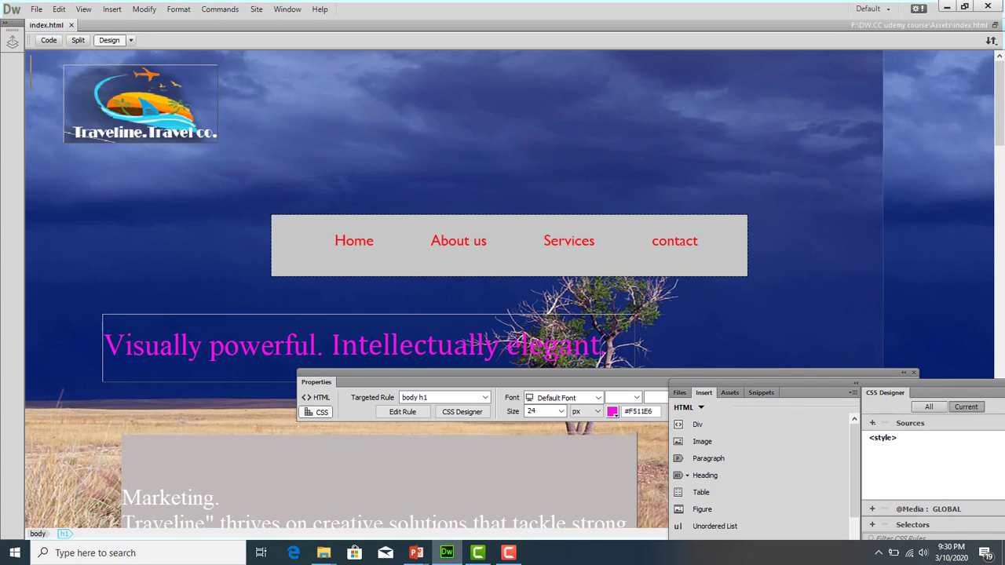
pyautogui.click(57, 10)
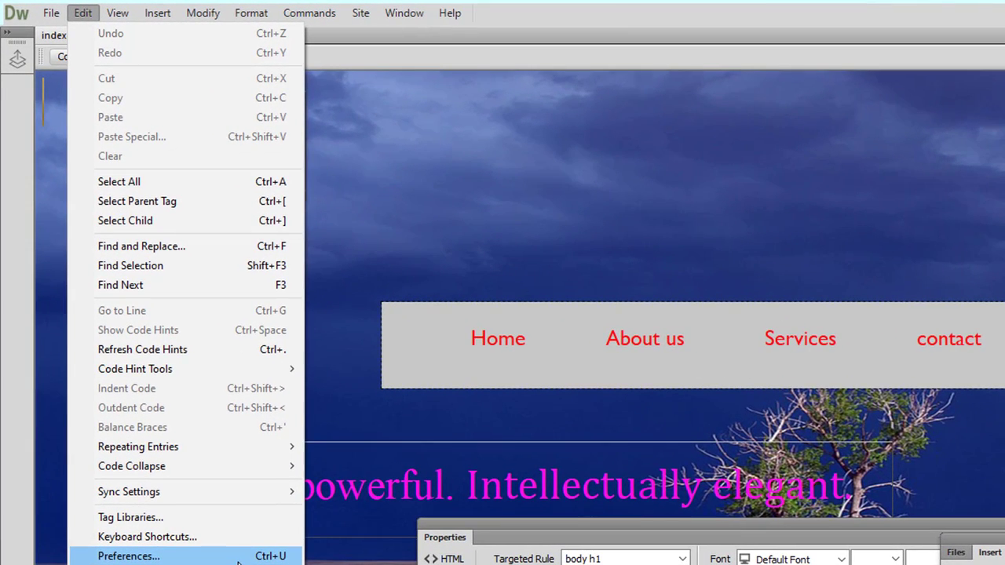
pyautogui.click(238, 560)
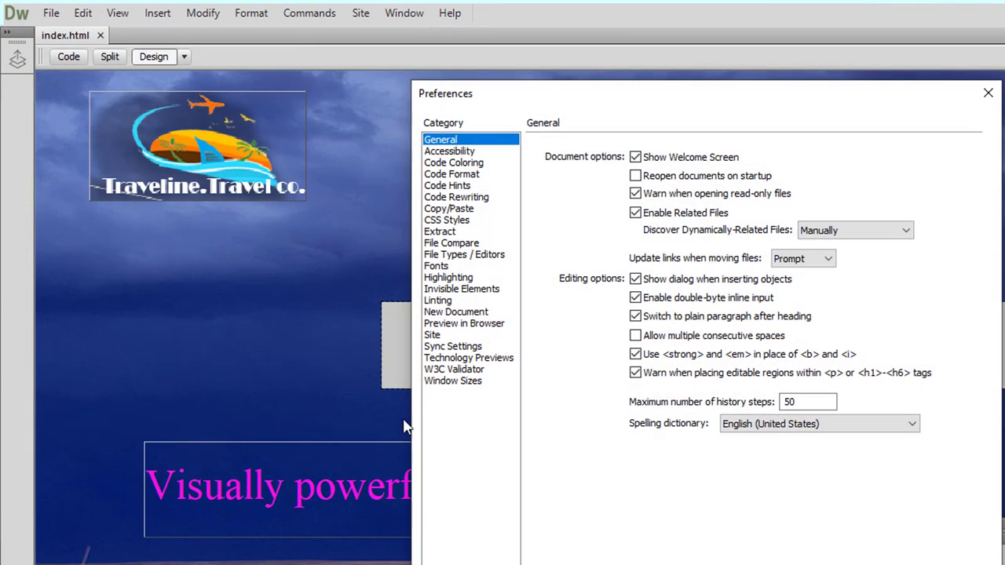
pyautogui.click(483, 325)
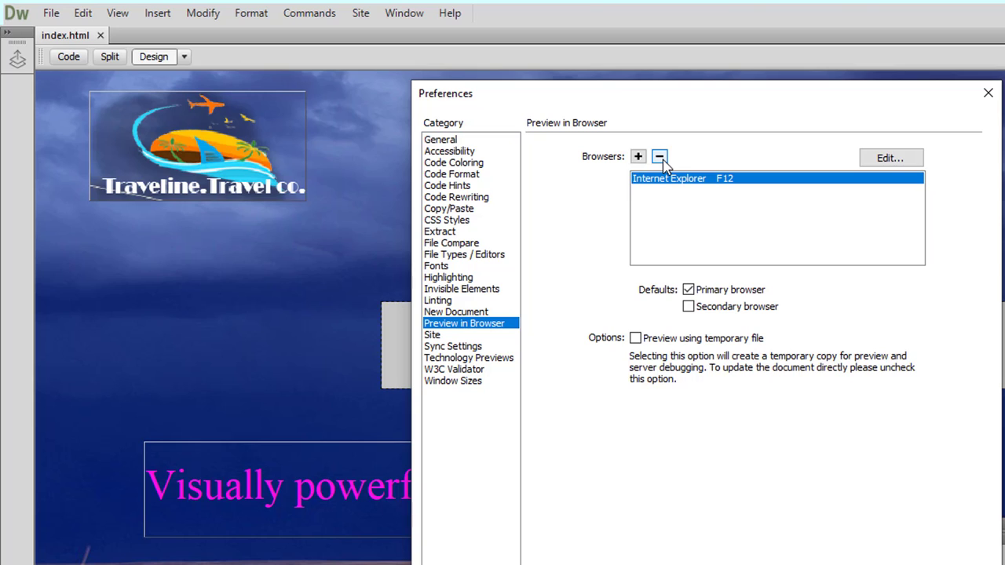
pyautogui.click(639, 157)
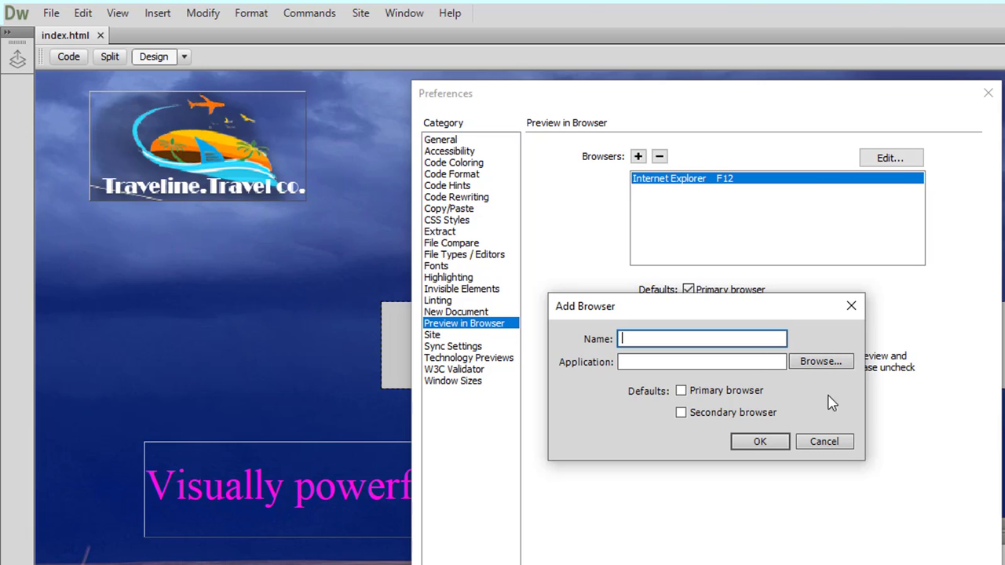
pyautogui.click(825, 442)
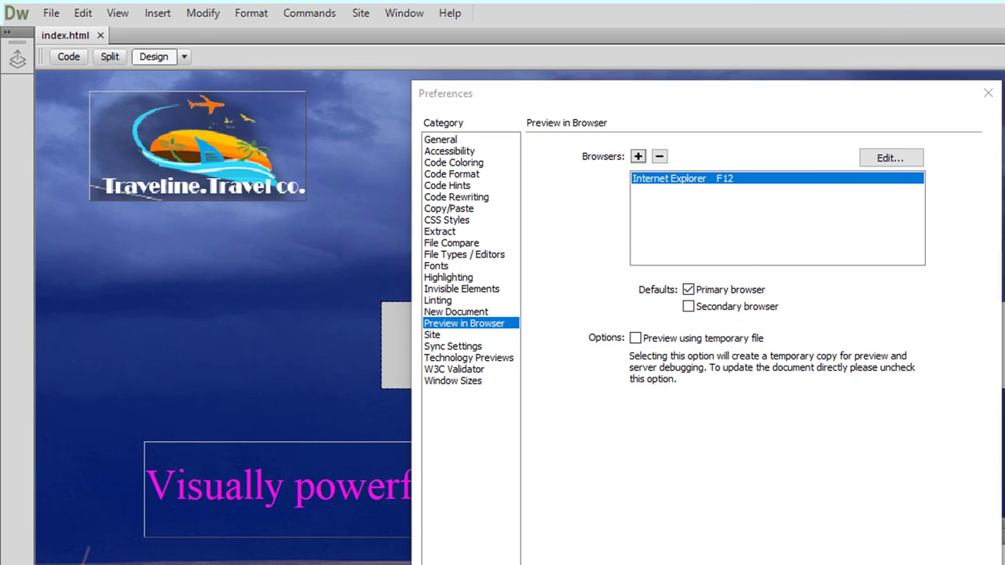
pyautogui.press('Return')
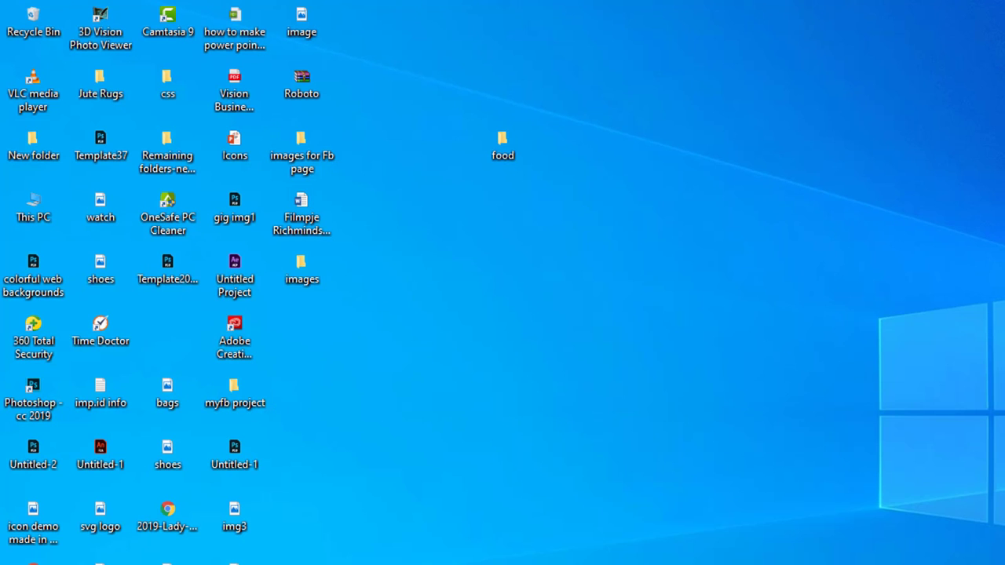
# Step: Open Google Chrome and search Google for "mozilla firefox free download"
pyautogui.press('super+s')
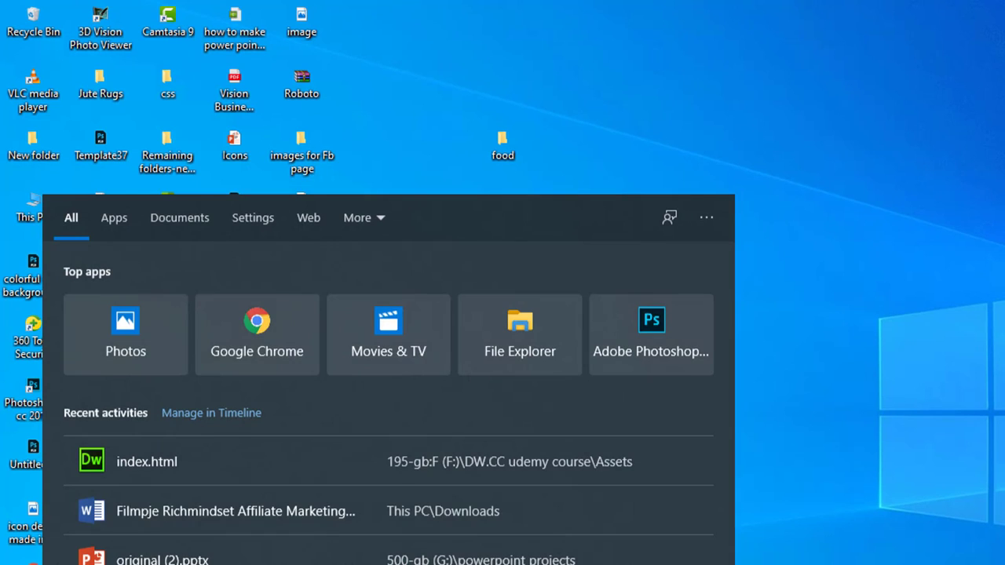
pyautogui.click(265, 344)
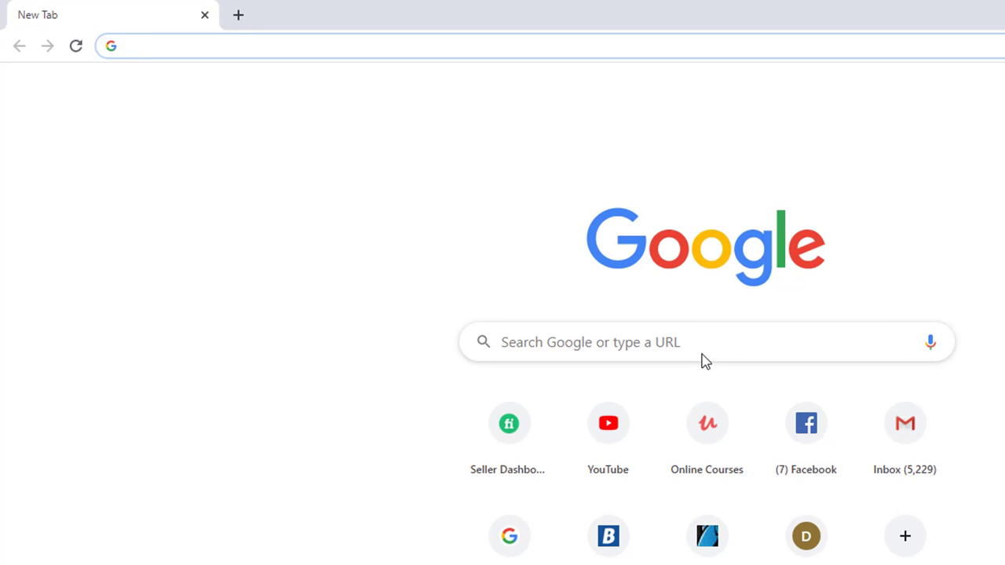
pyautogui.click(692, 342)
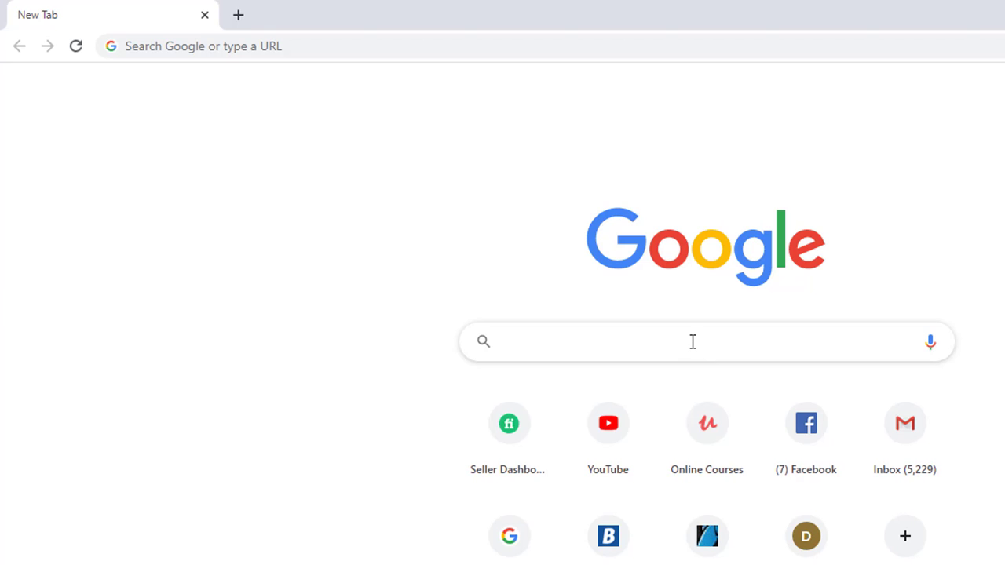
pyautogui.write('mozilla ')
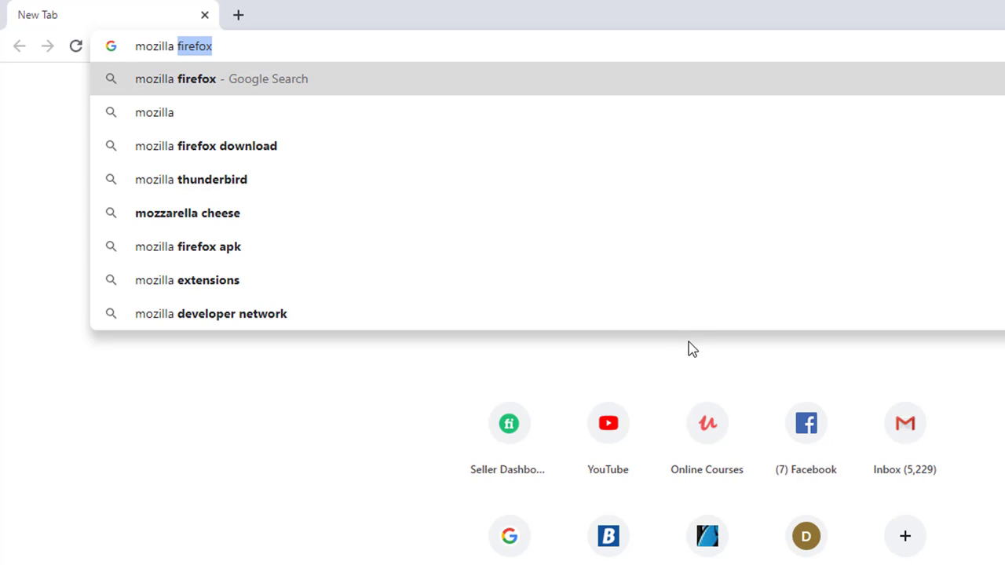
pyautogui.write('firefox ')
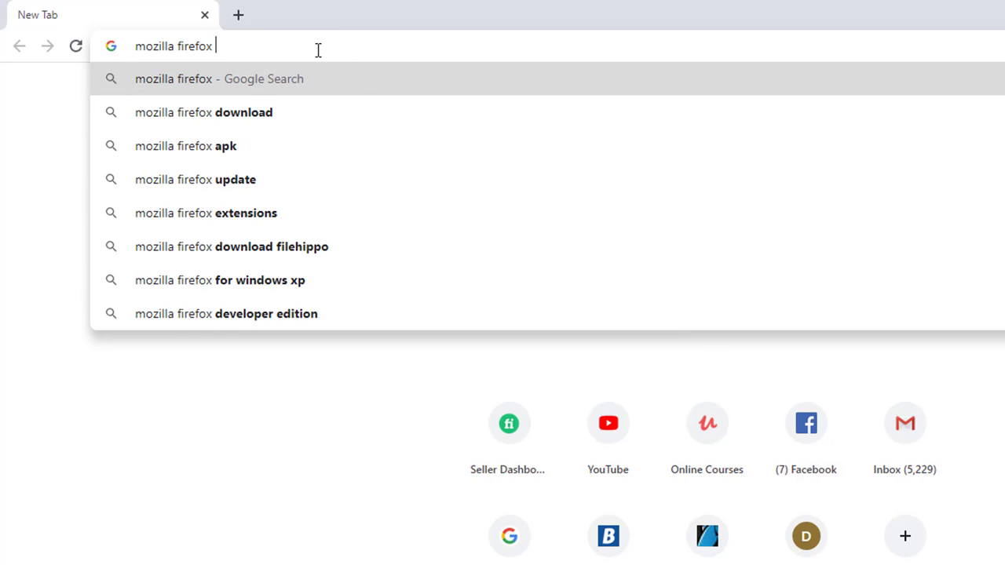
pyautogui.write('free')
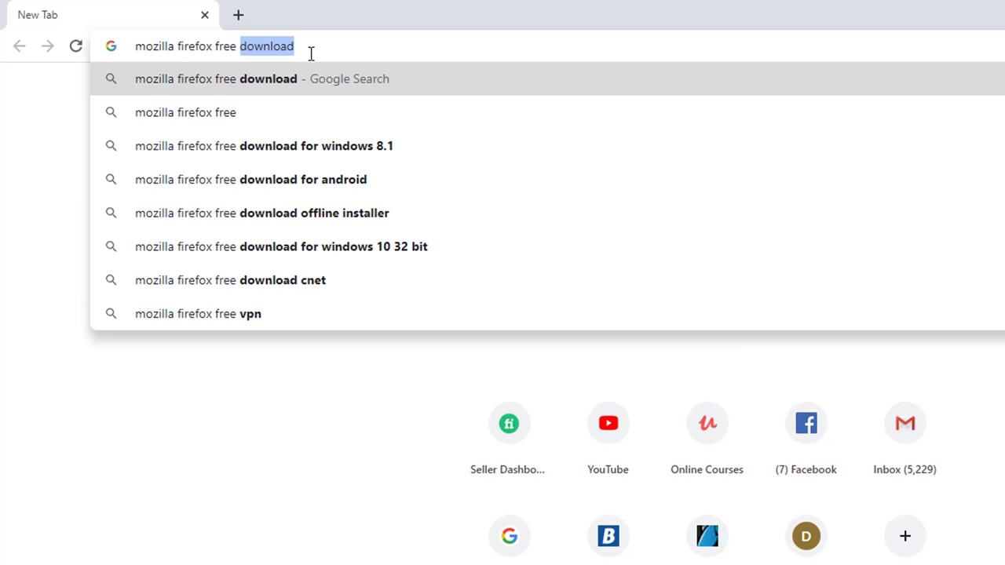
pyautogui.click(284, 87)
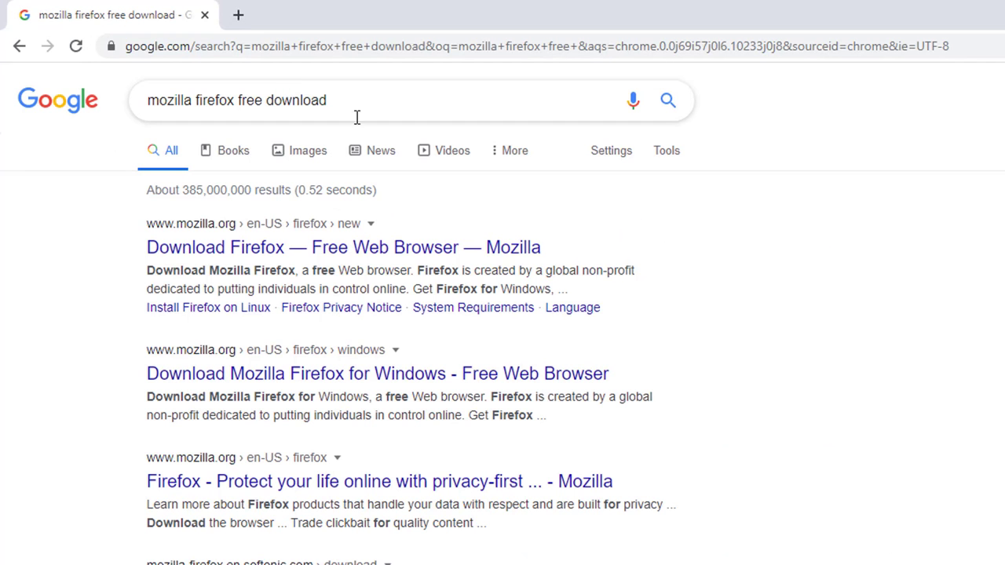
# Step: Download the Firefox installer from the official Mozilla page and show the downloaded file in its folder
pyautogui.click(429, 250)
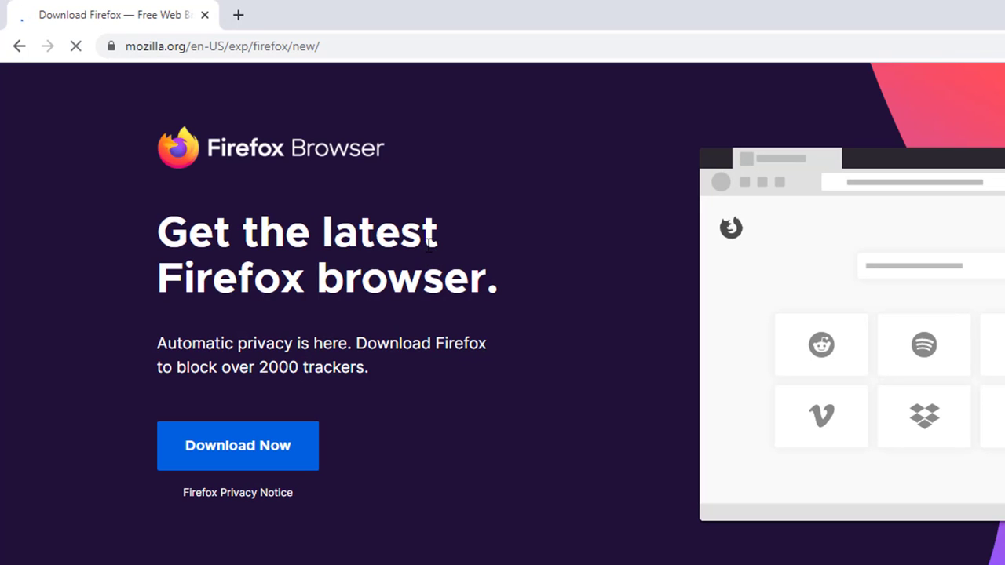
pyautogui.click(278, 453)
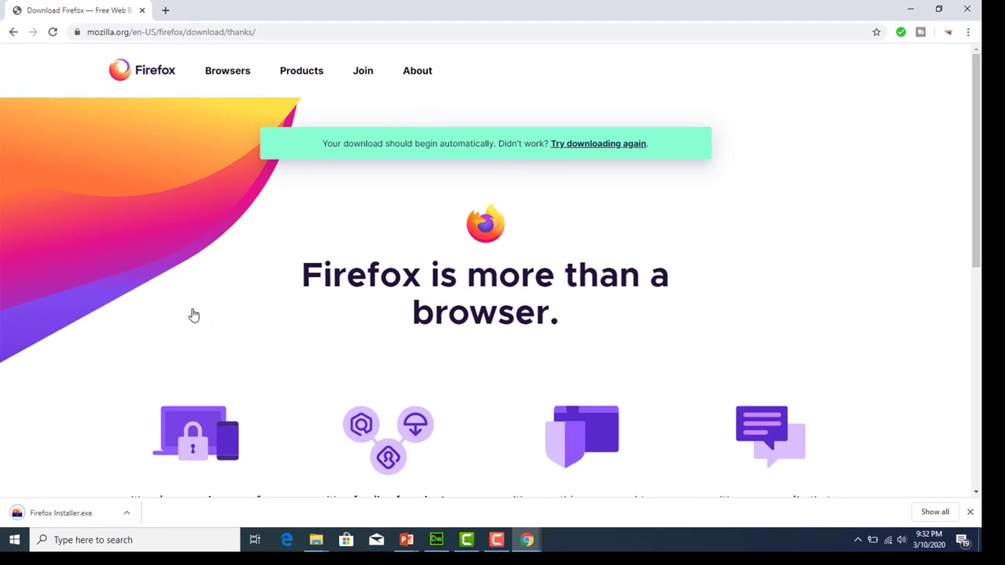
pyautogui.click(127, 513)
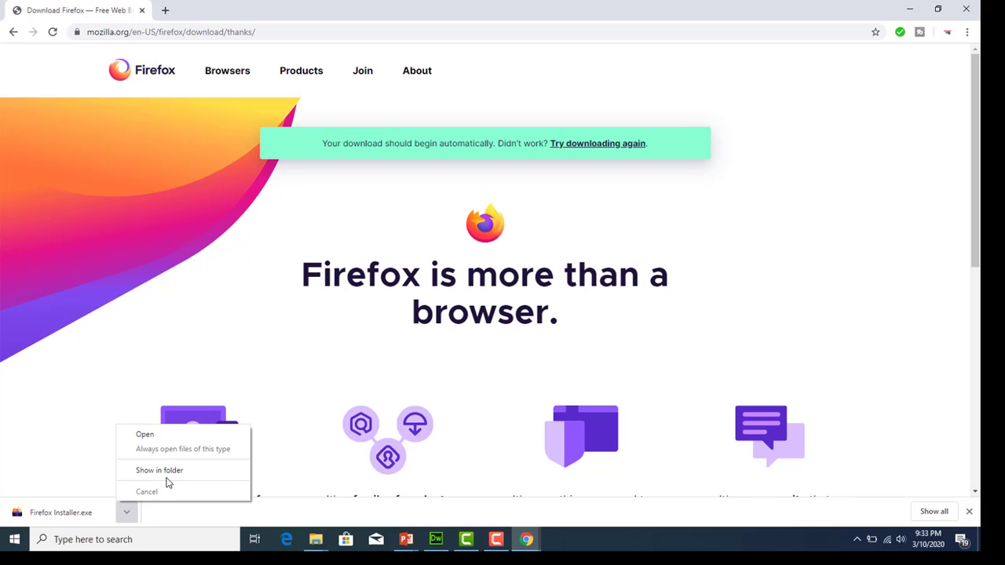
pyautogui.click(170, 473)
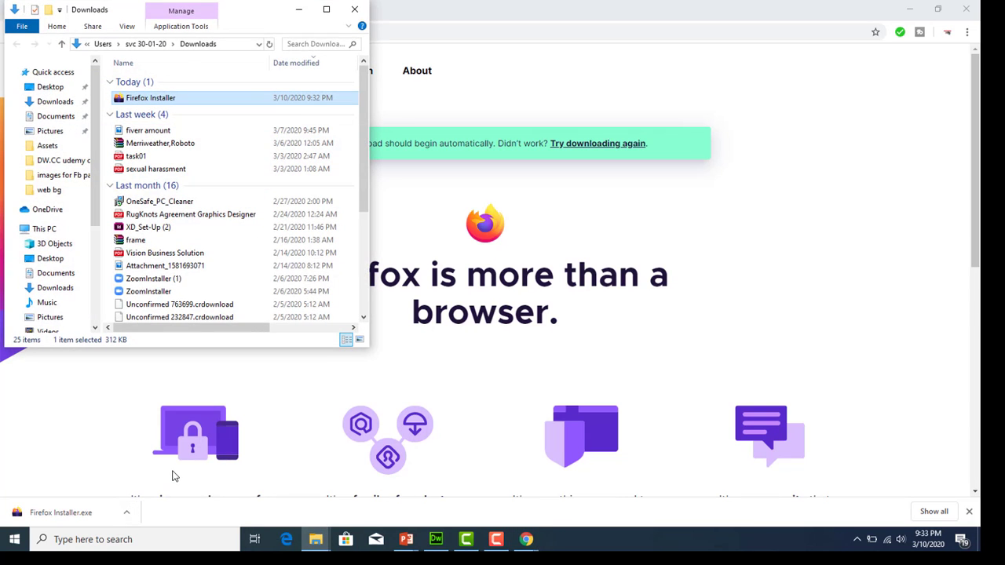
# Step: Run Firefox Installer to install the browser, and minimize the Firefox window it opens
pyautogui.doubleClick(196, 101)
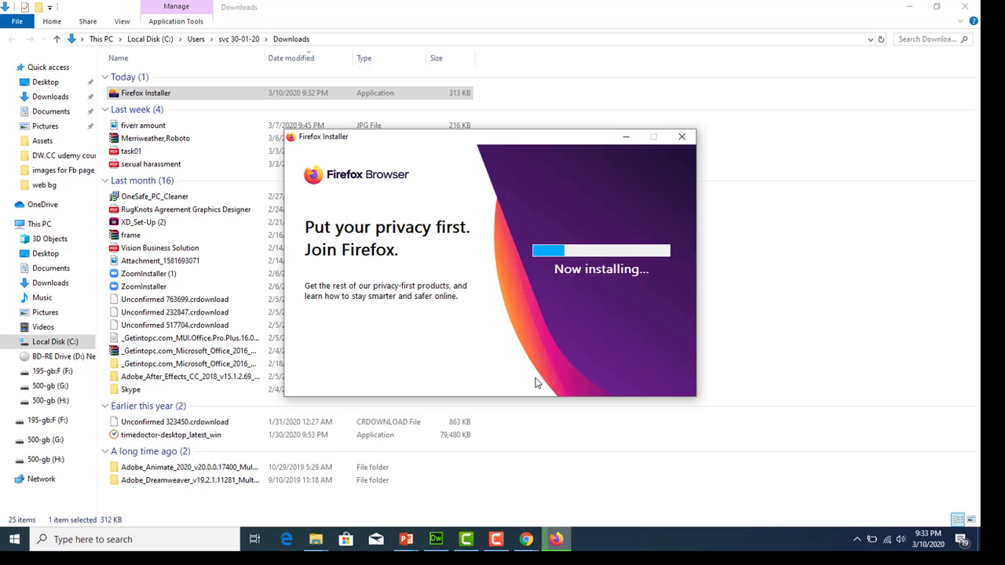
pyautogui.click(498, 541)
pyautogui.click(927, 495)
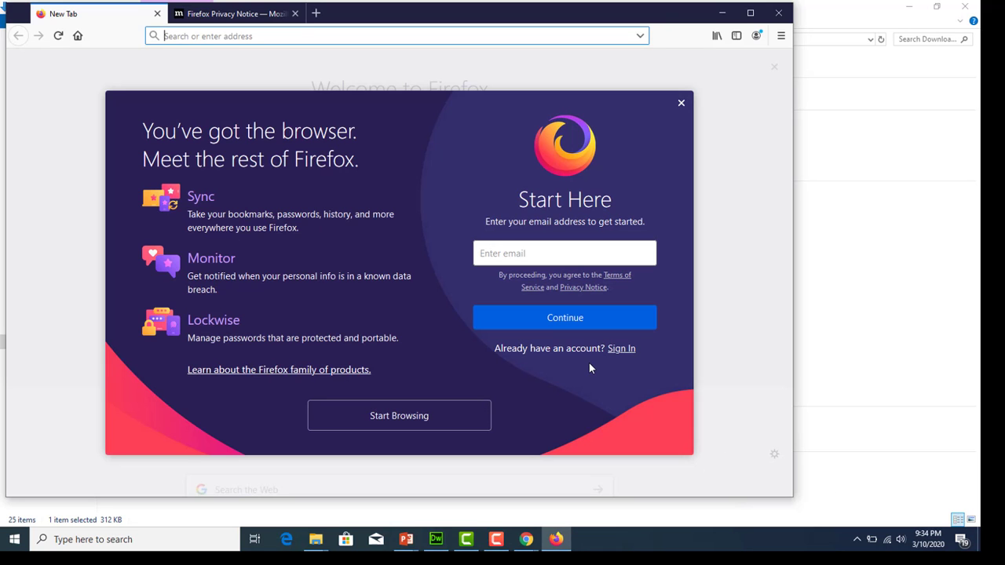
pyautogui.click(723, 13)
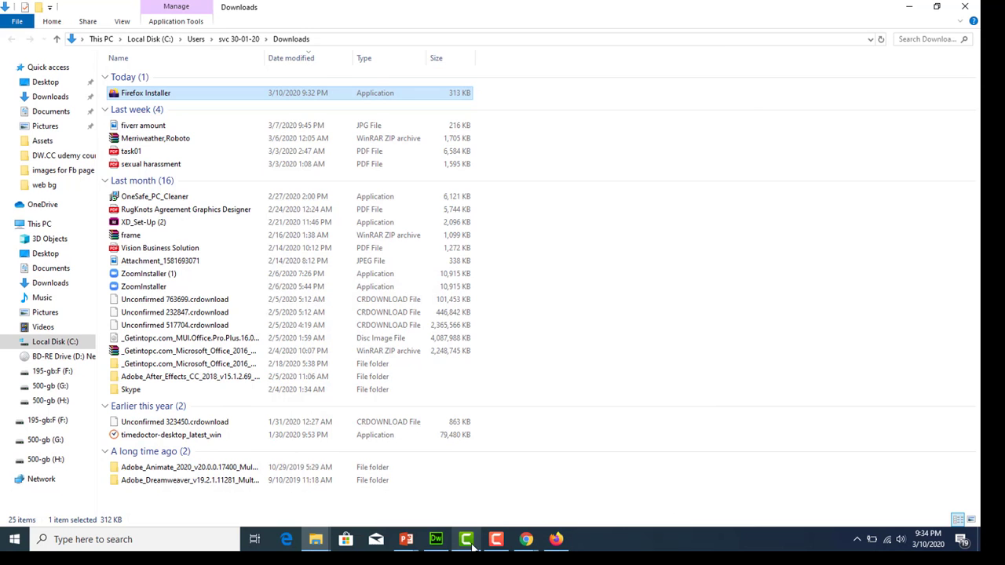
# Step: Switch to Dreamweaver and start a new Preview in Browser entry named "Mazilla Firefox" in the preferences
pyautogui.click(436, 540)
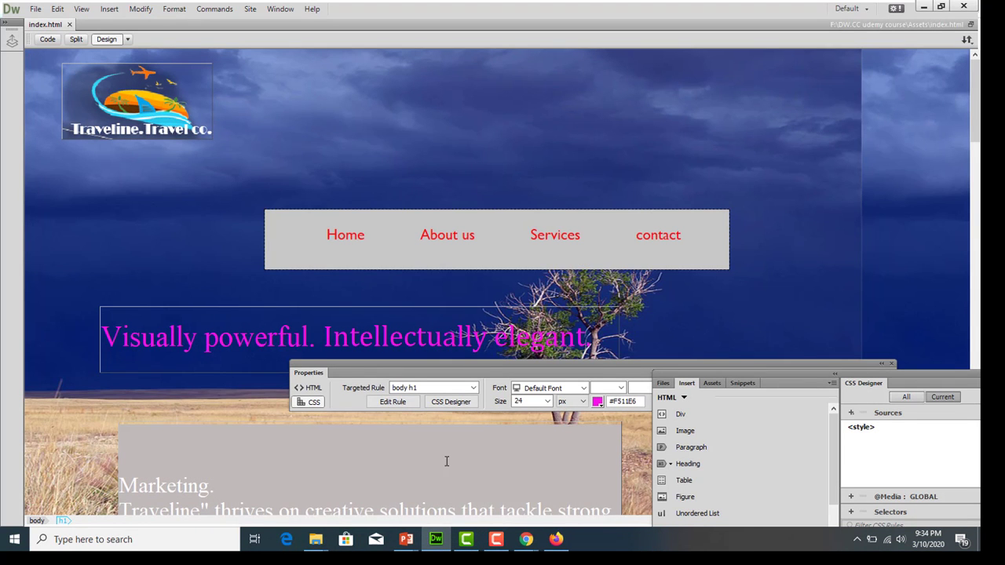
pyautogui.click(56, 9)
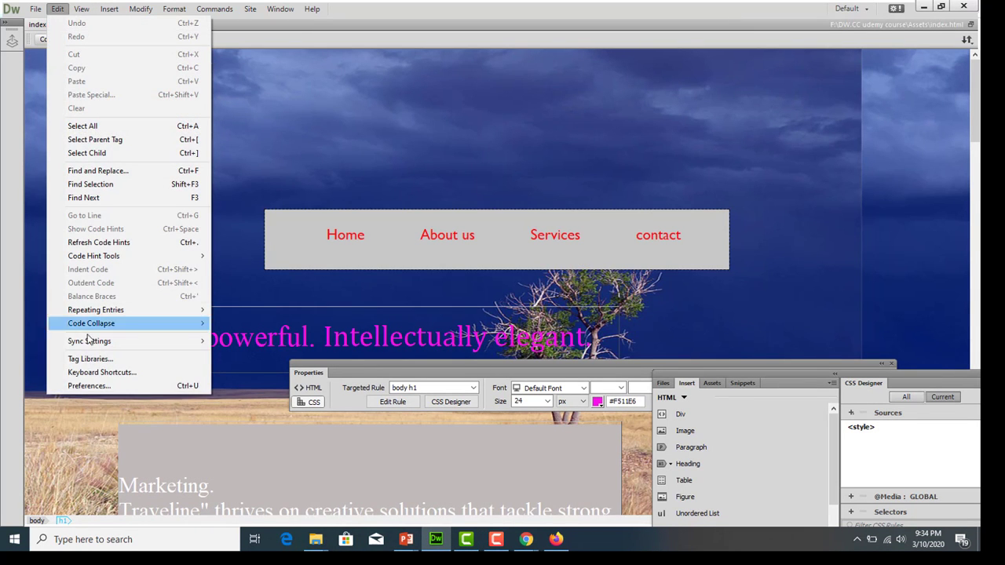
pyautogui.click(94, 386)
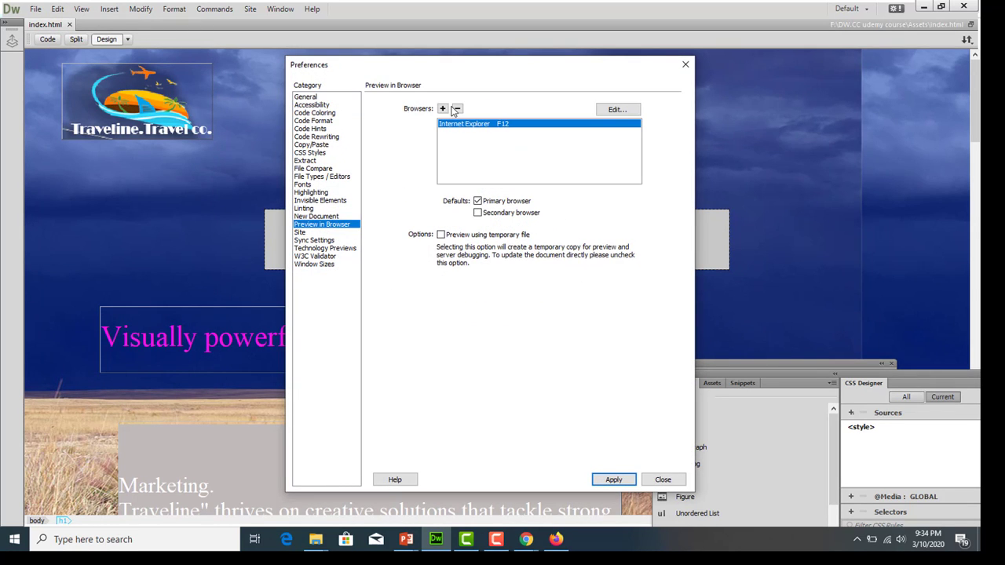
pyautogui.click(443, 109)
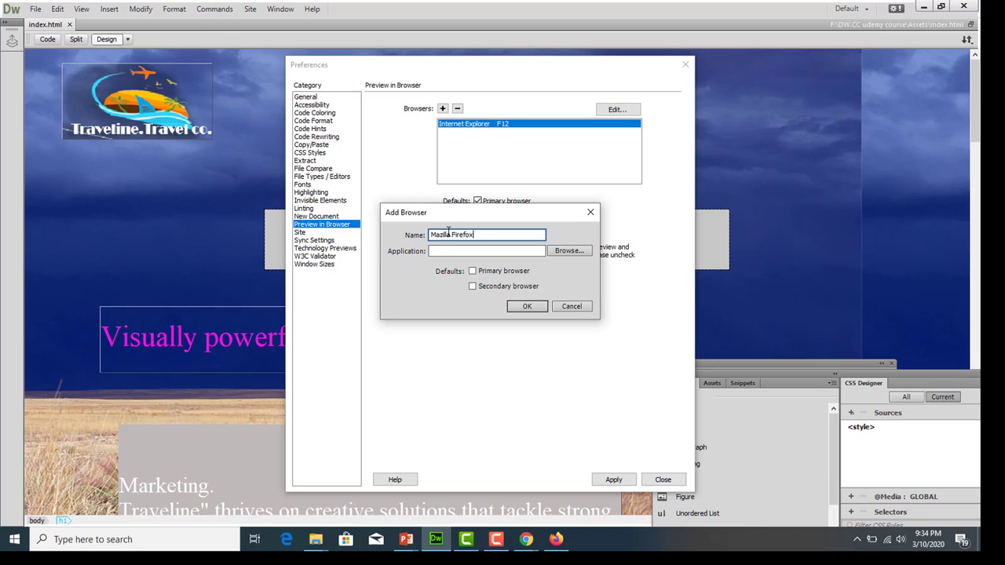
# Step: Choose Firefox Installer from the Downloads folder under Local Disk (C:) > Users as the new browser entry's application
pyautogui.click(570, 251)
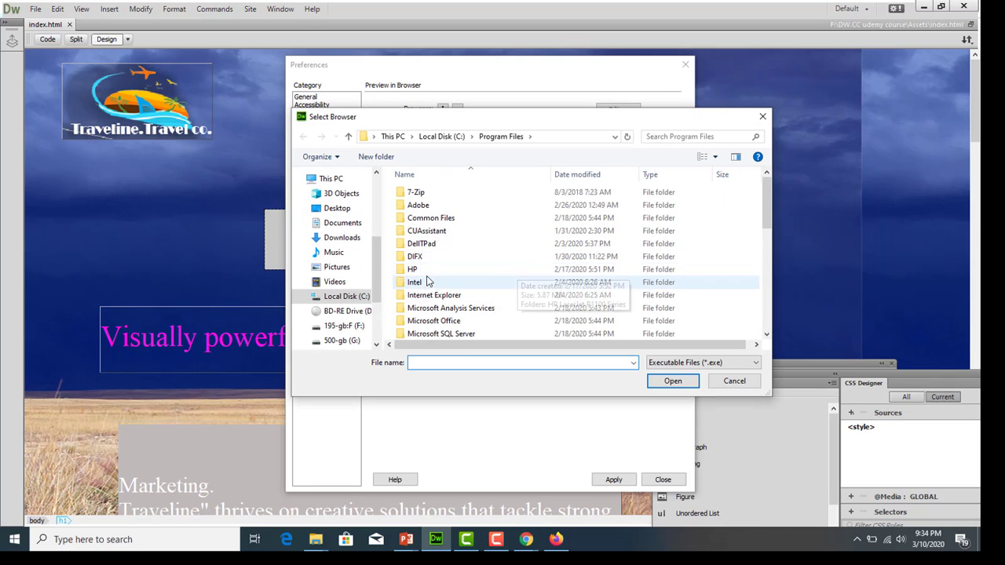
pyautogui.scroll(-1, 379, 265)
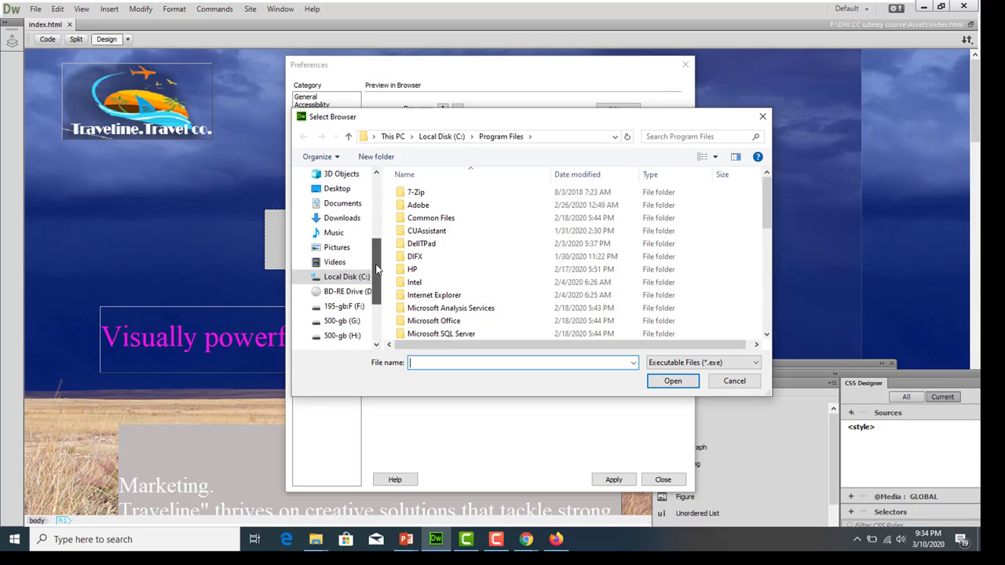
pyautogui.click(356, 277)
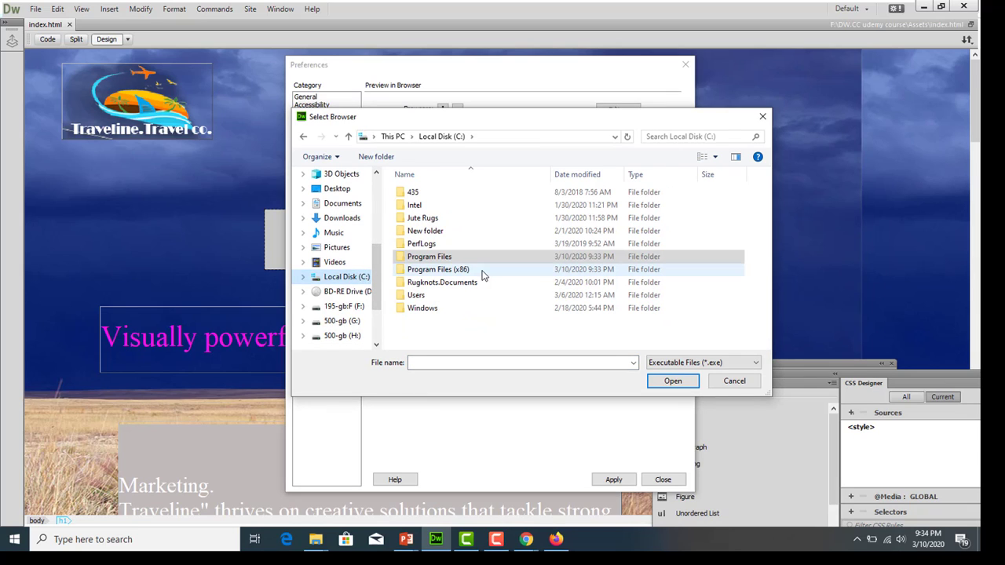
pyautogui.click(465, 295)
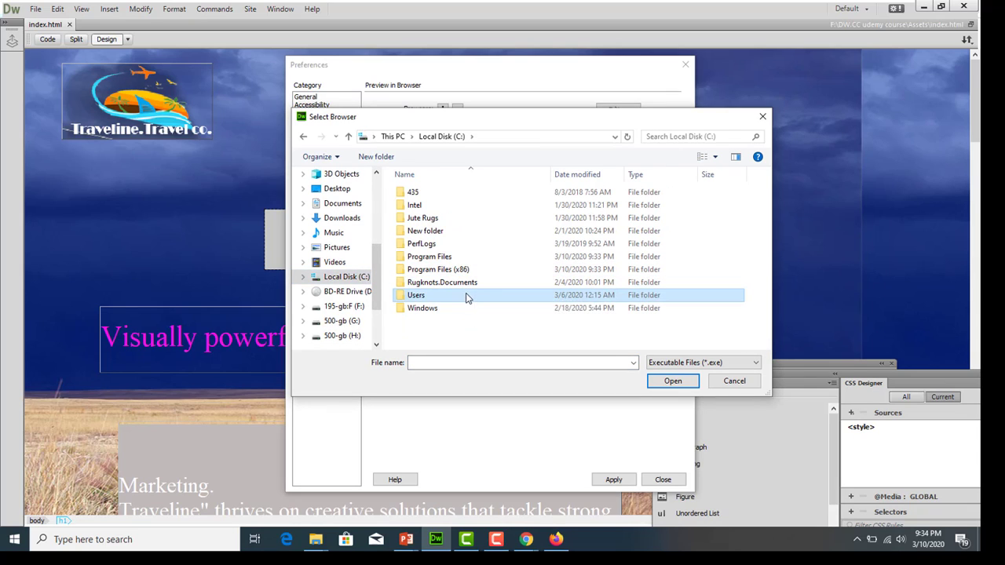
pyautogui.click(668, 383)
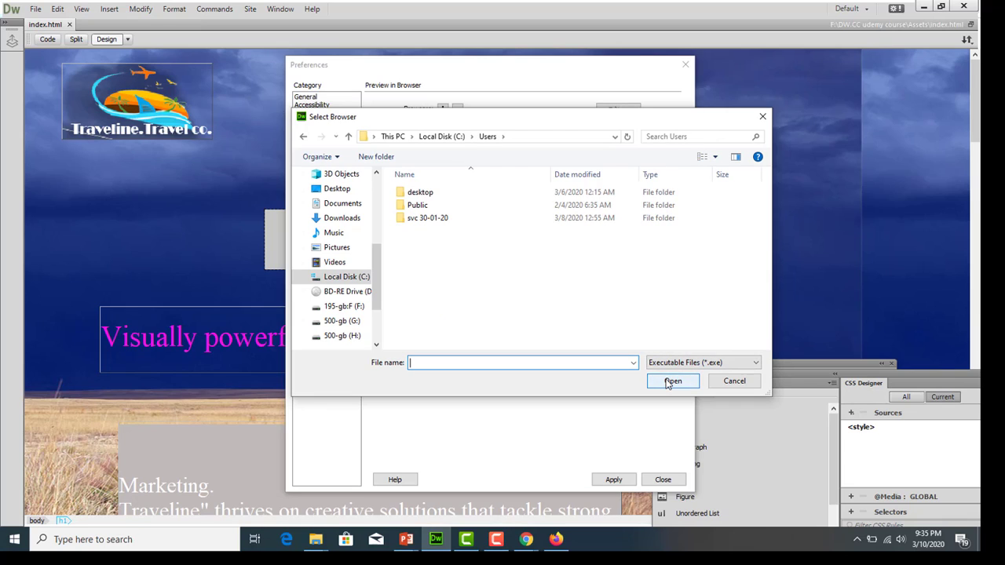
pyautogui.click(493, 220)
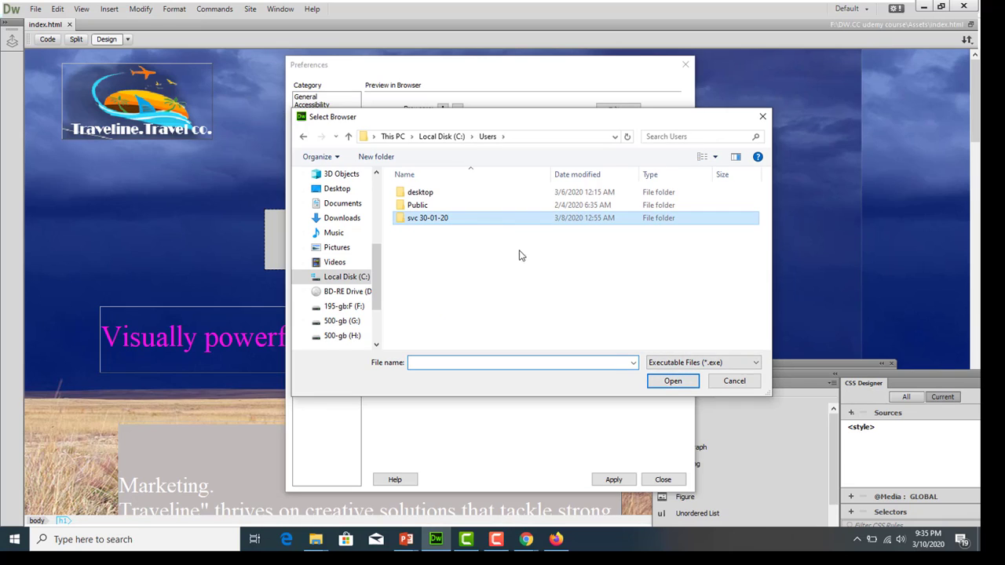
pyautogui.click(673, 382)
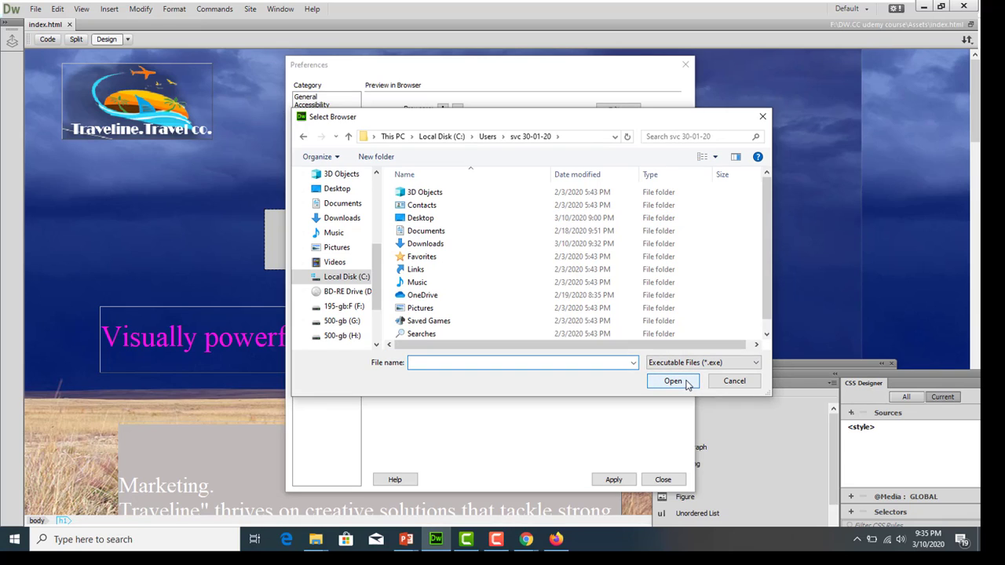
pyautogui.click(469, 244)
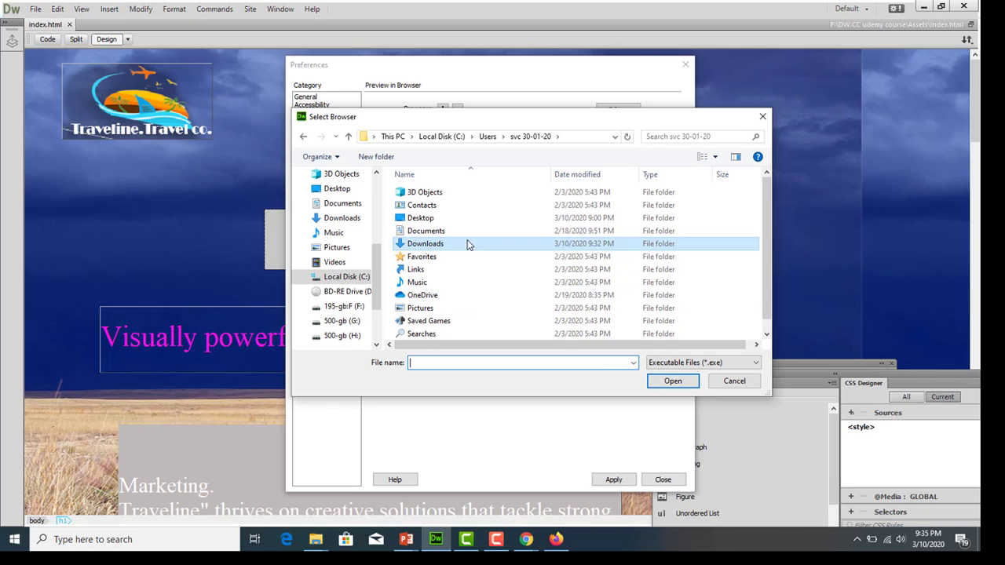
pyautogui.click(686, 388)
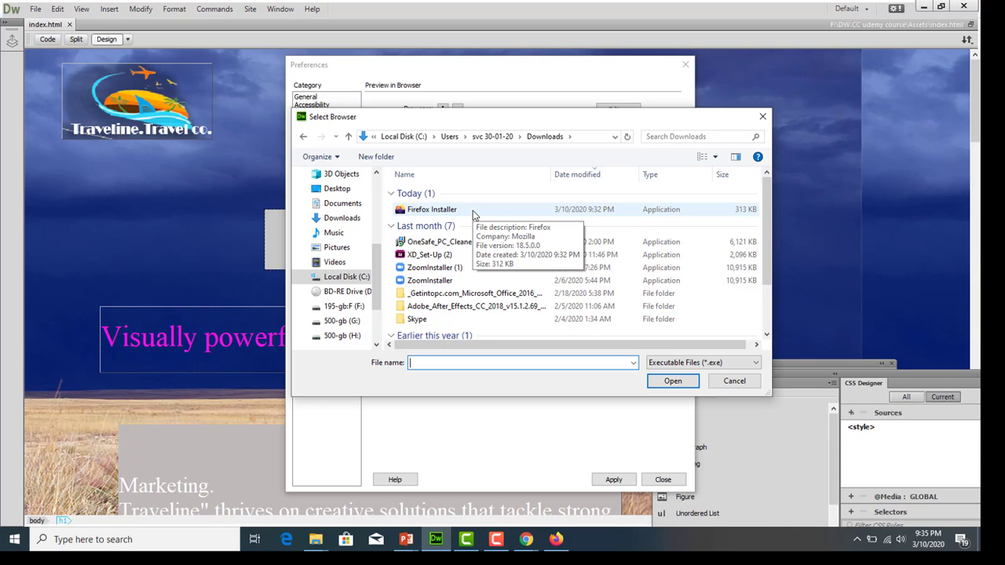
pyautogui.click(471, 210)
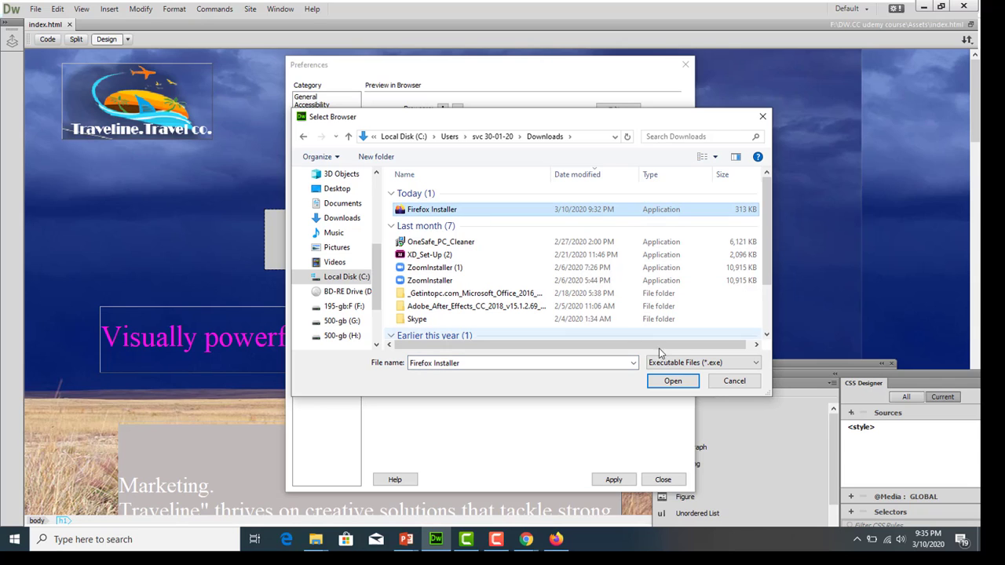
pyautogui.click(691, 382)
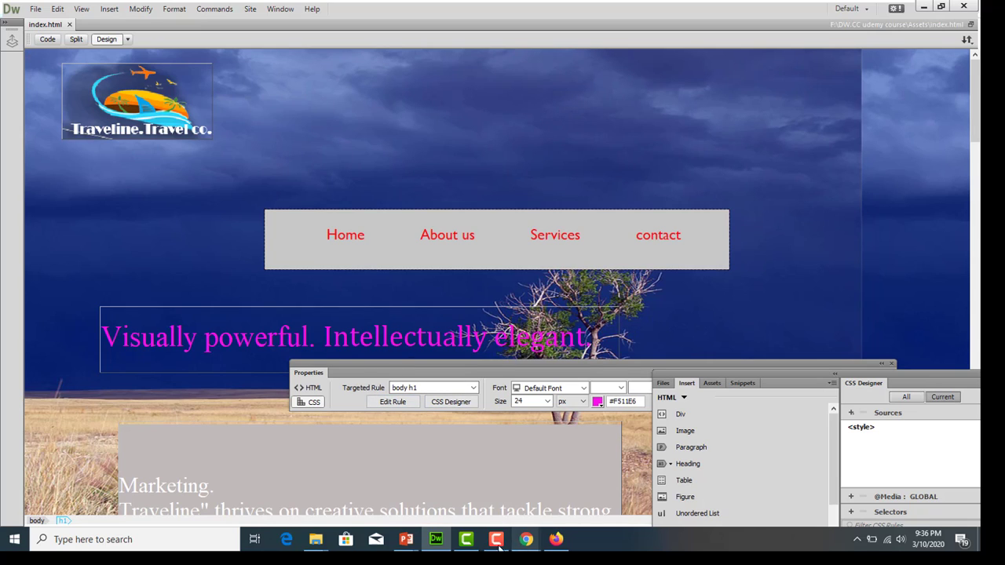
# Step: Switch to Firefox, skip its account sign-up screen to start browsing, and close the browser with all its tabs
pyautogui.moveTo(448, 545)
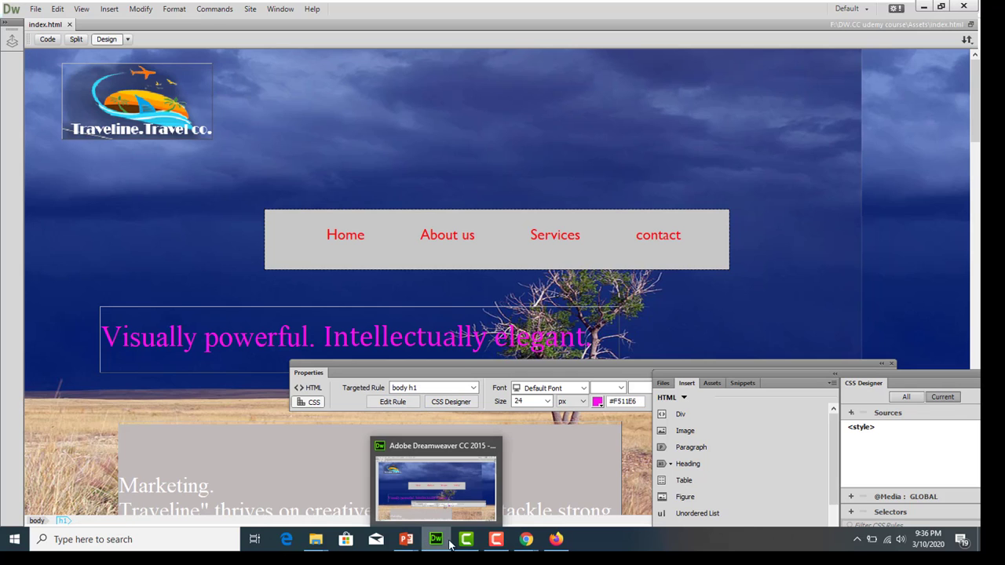
pyautogui.moveTo(527, 543)
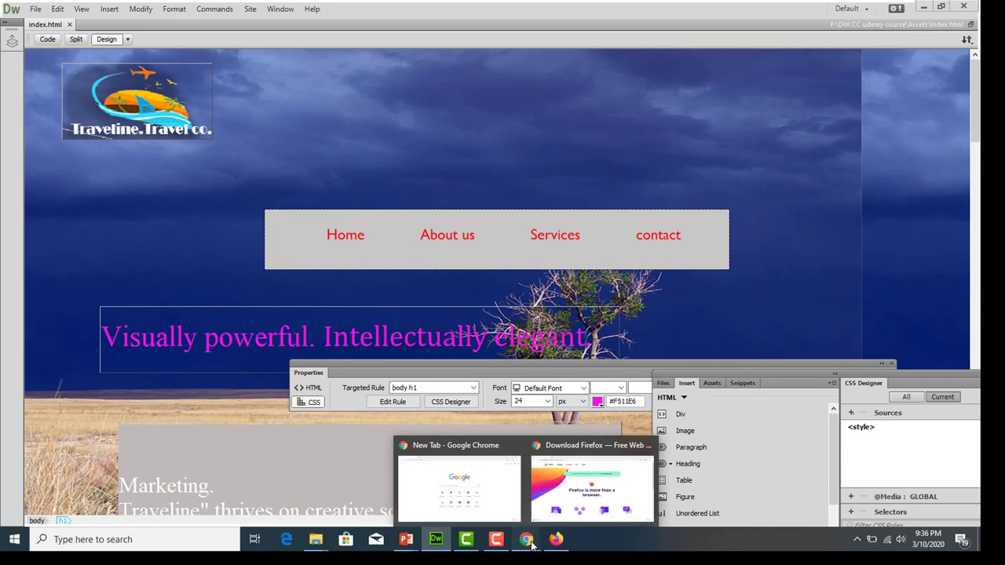
pyautogui.click(556, 542)
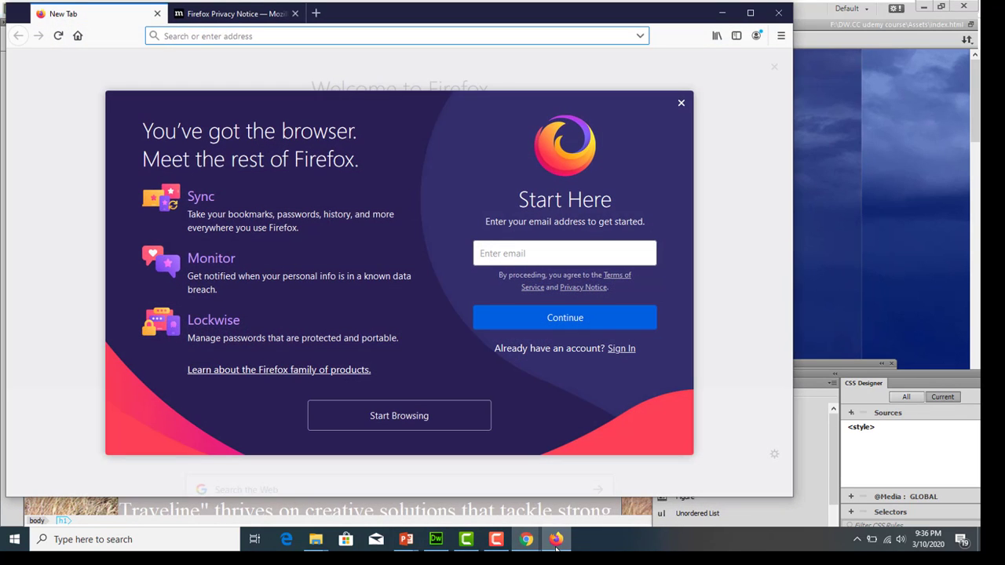
pyautogui.click(432, 416)
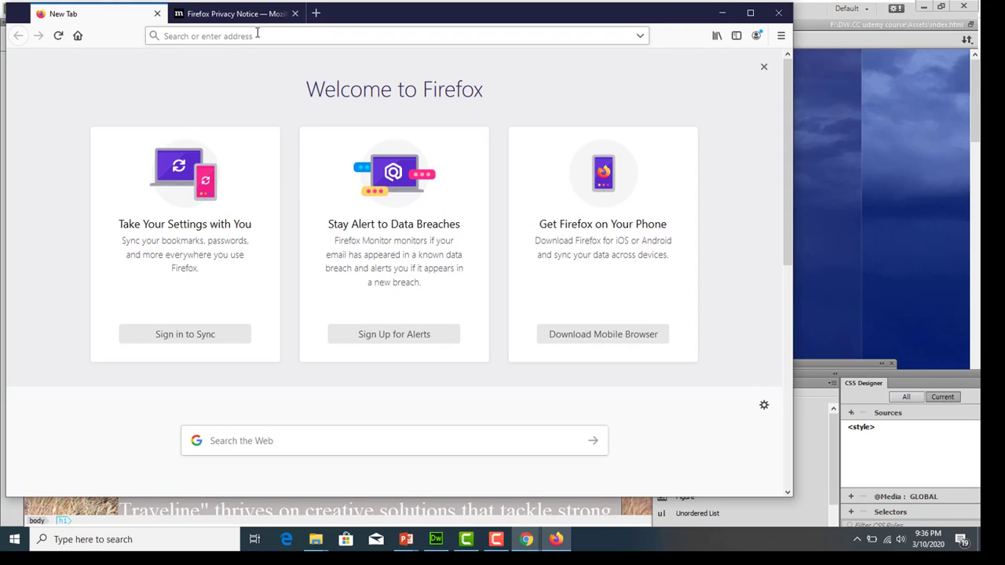
pyautogui.click(777, 12)
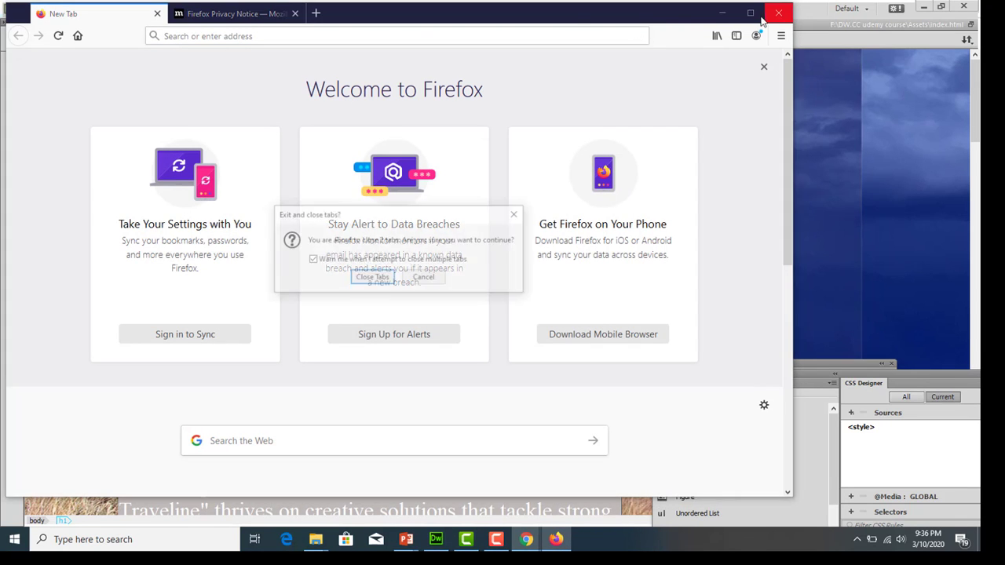
pyautogui.click(371, 279)
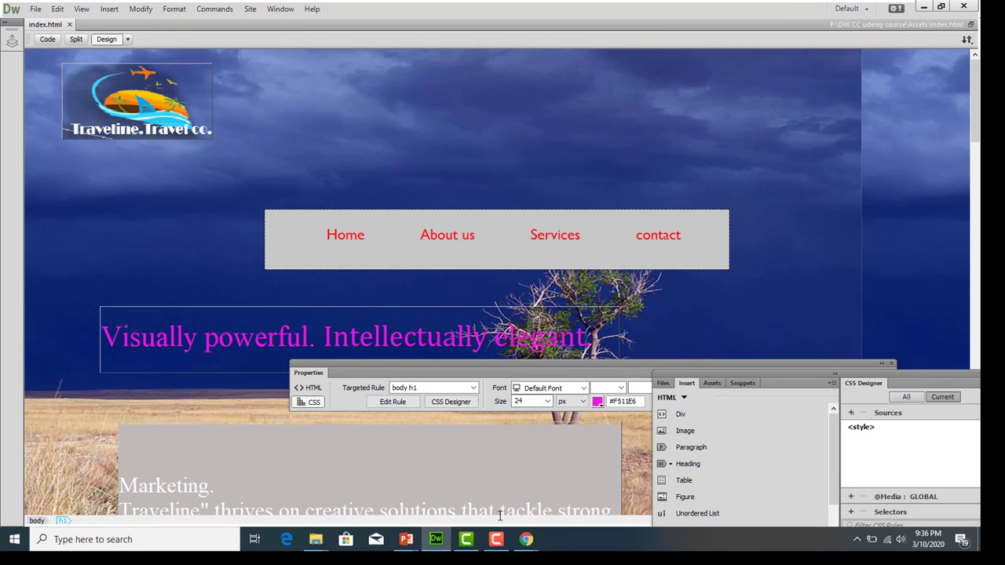
# Step: Switch to Chrome, replace the Firefox download page with a new tab, and search Google for "apple safari browser free download"
pyautogui.moveTo(527, 539)
pyautogui.click(550, 500)
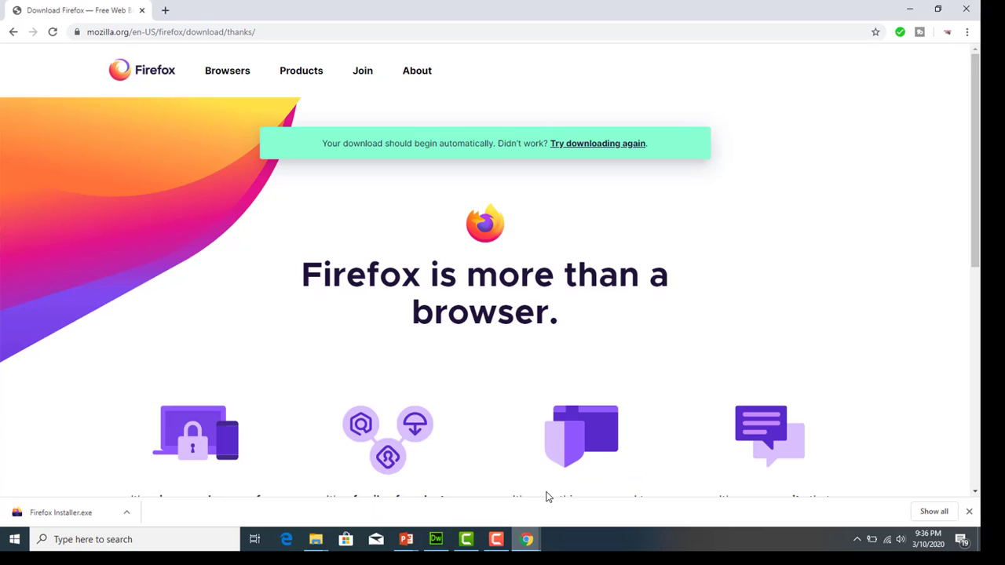
pyautogui.click(164, 10)
pyautogui.click(142, 10)
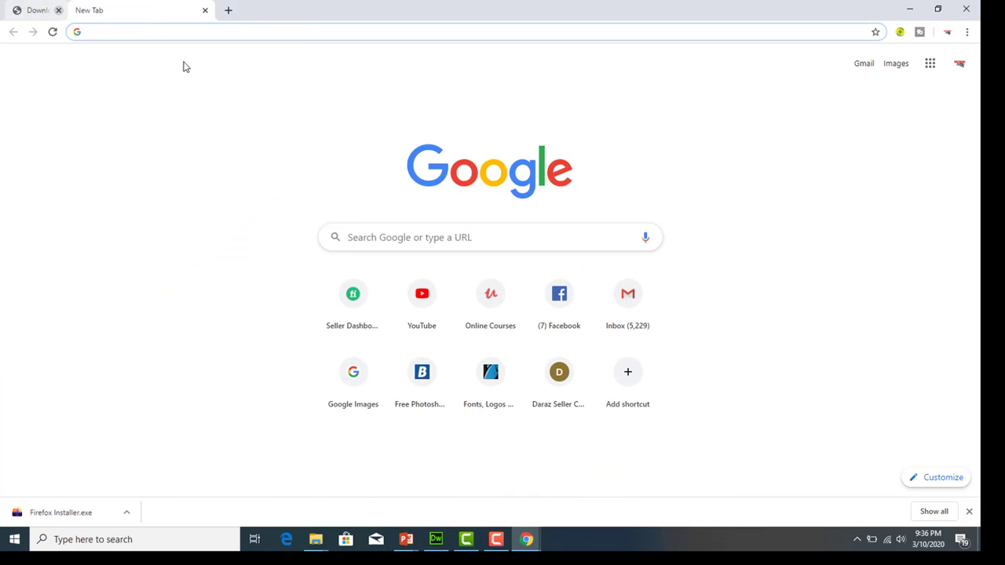
pyautogui.write('apple')
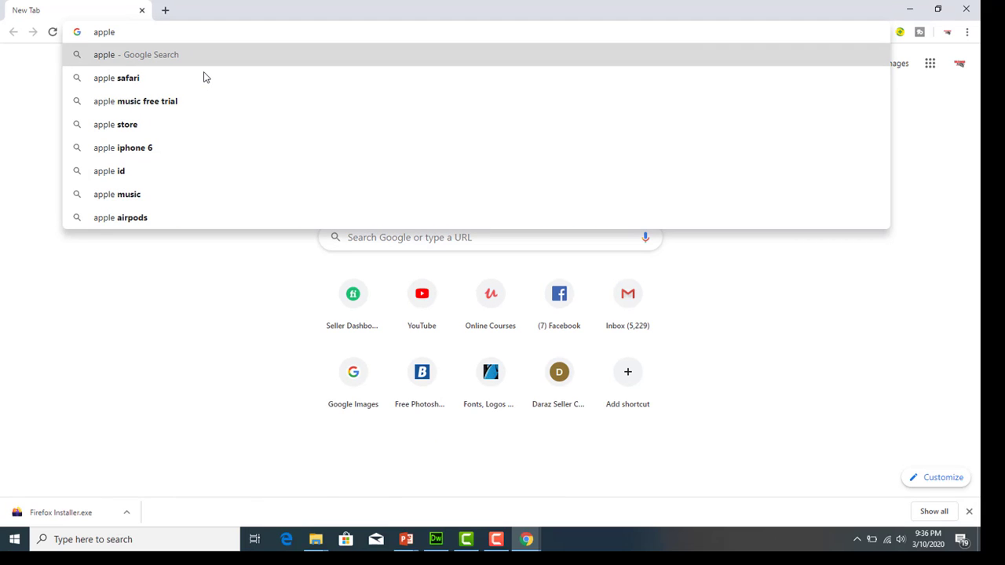
pyautogui.write(' safa')
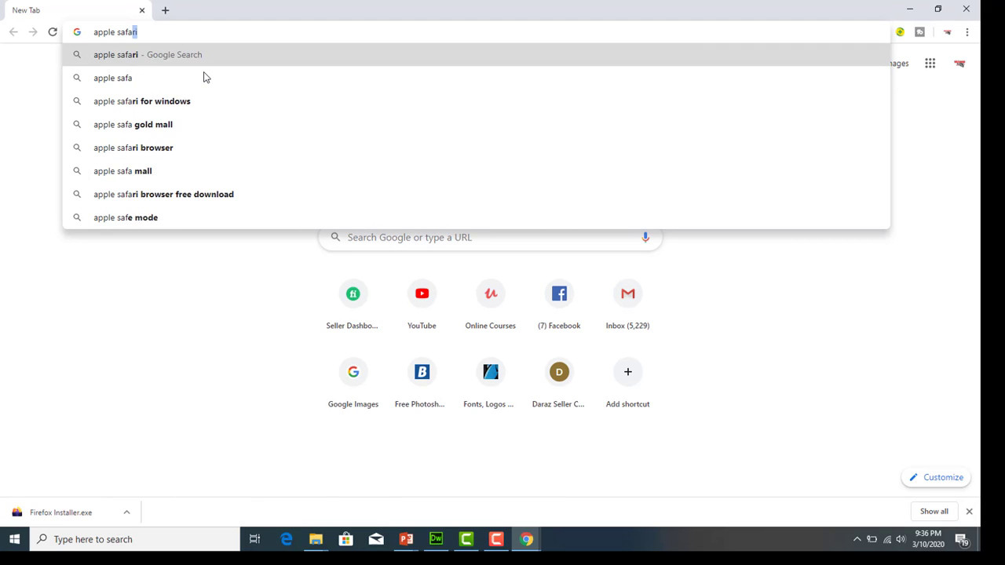
pyautogui.write('ri ')
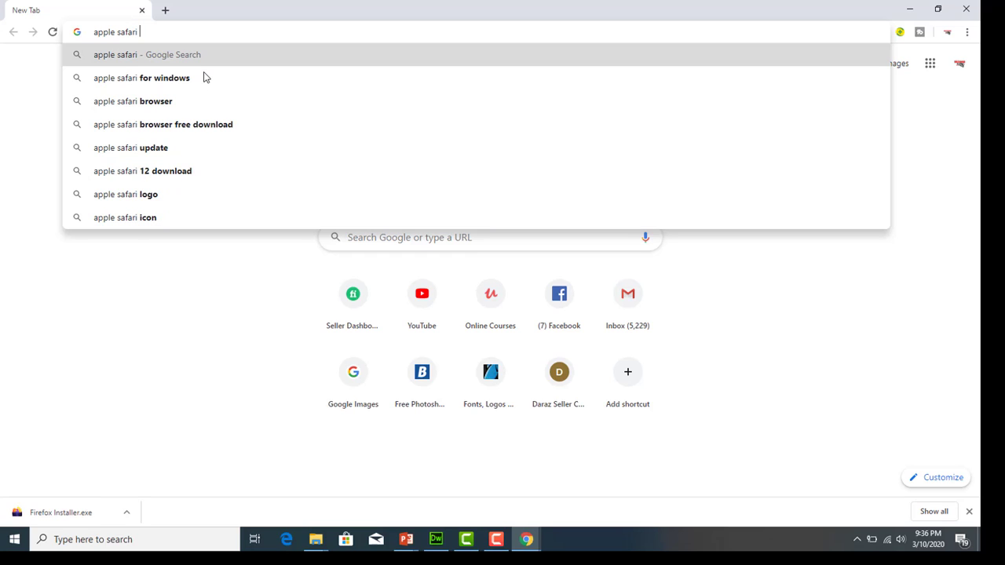
pyautogui.write('free')
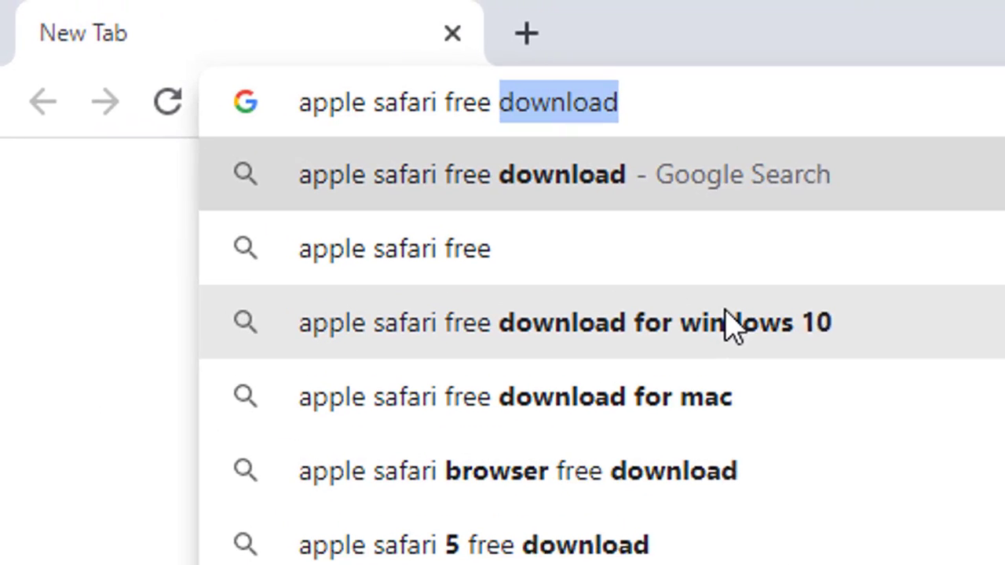
pyautogui.click(710, 493)
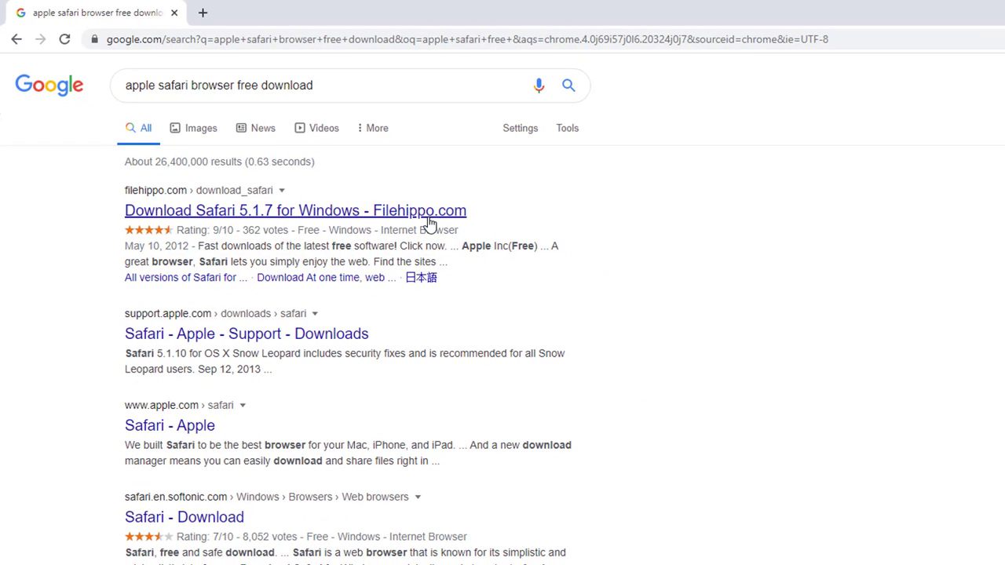
# Step: Open Apple Support's Safari downloads page and examine the download information for the latest Safari version
pyautogui.click(353, 337)
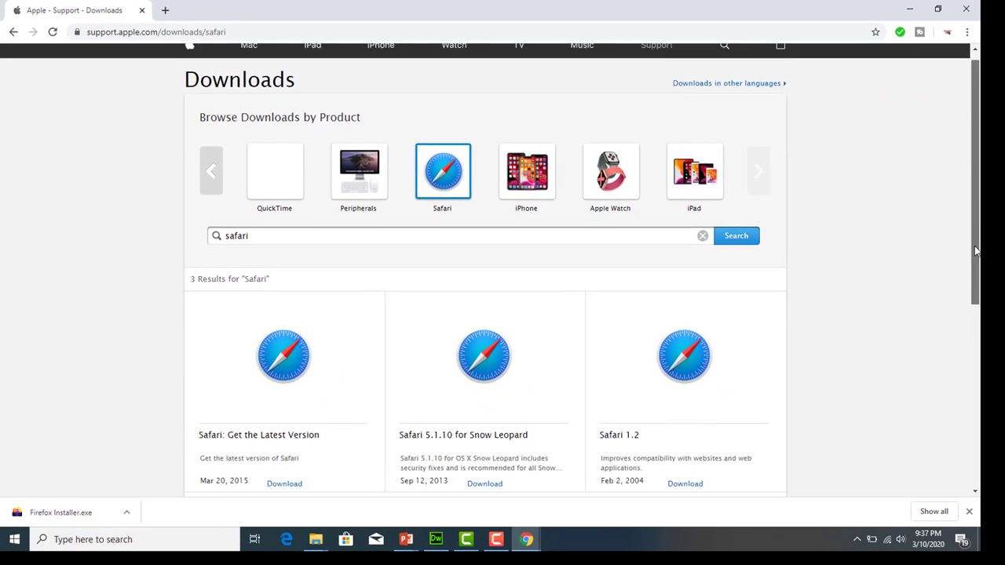
pyautogui.scroll(-2, 1004, 356)
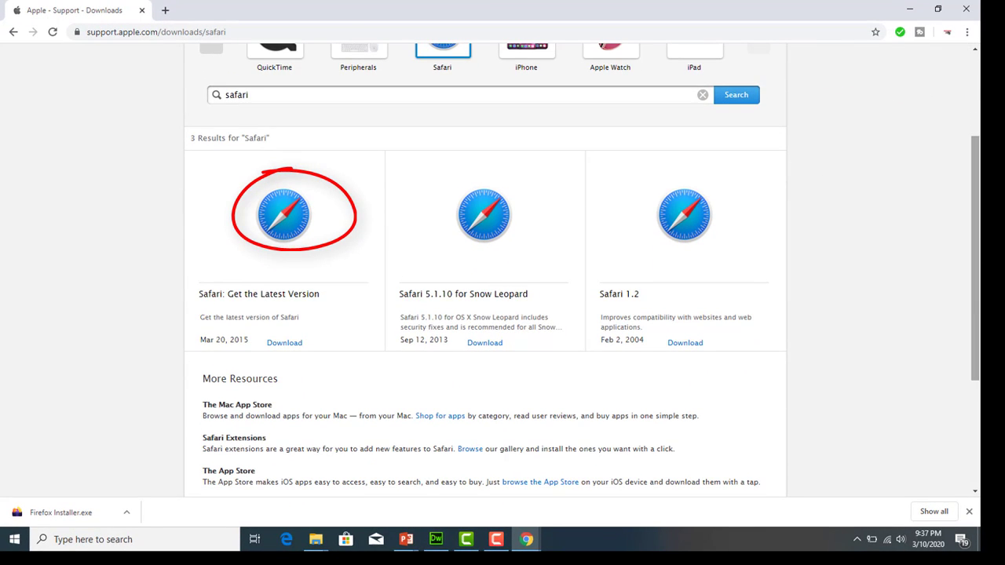
pyautogui.click(289, 346)
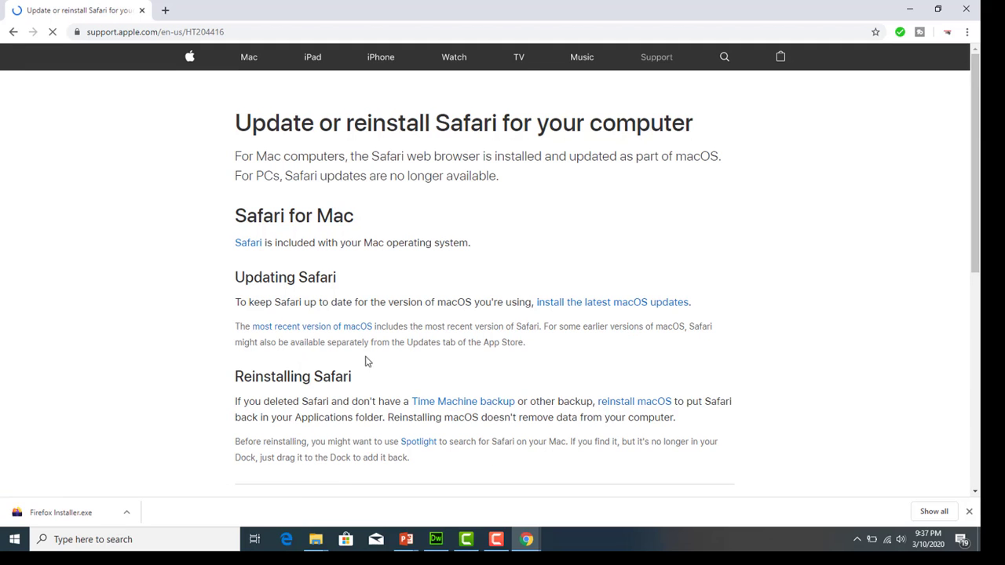
pyautogui.moveTo(977, 255); pyautogui.dragTo(965, 393)
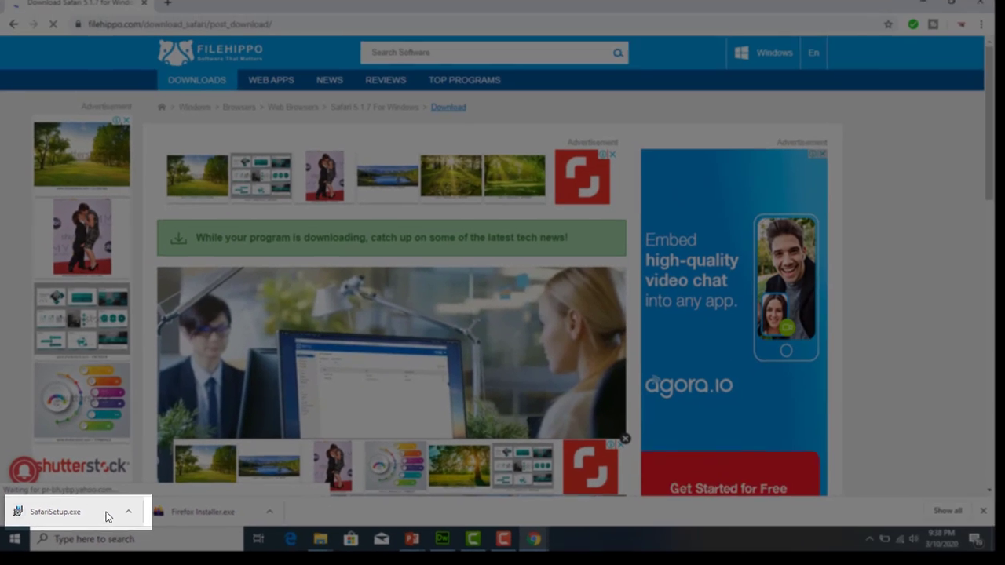
# Step: Show the downloaded SafariSetup.exe in its folder and run it
pyautogui.click(128, 512)
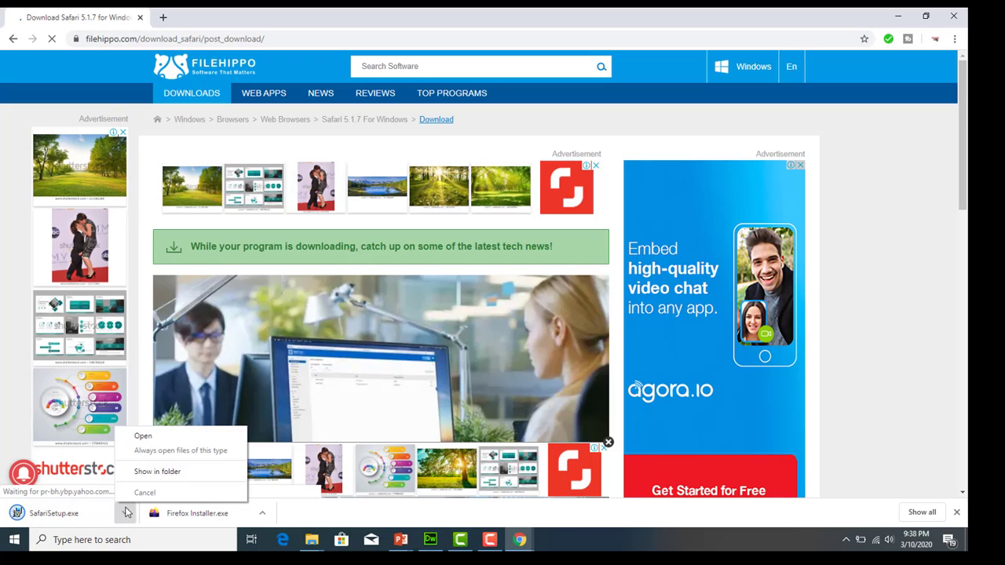
pyautogui.click(154, 473)
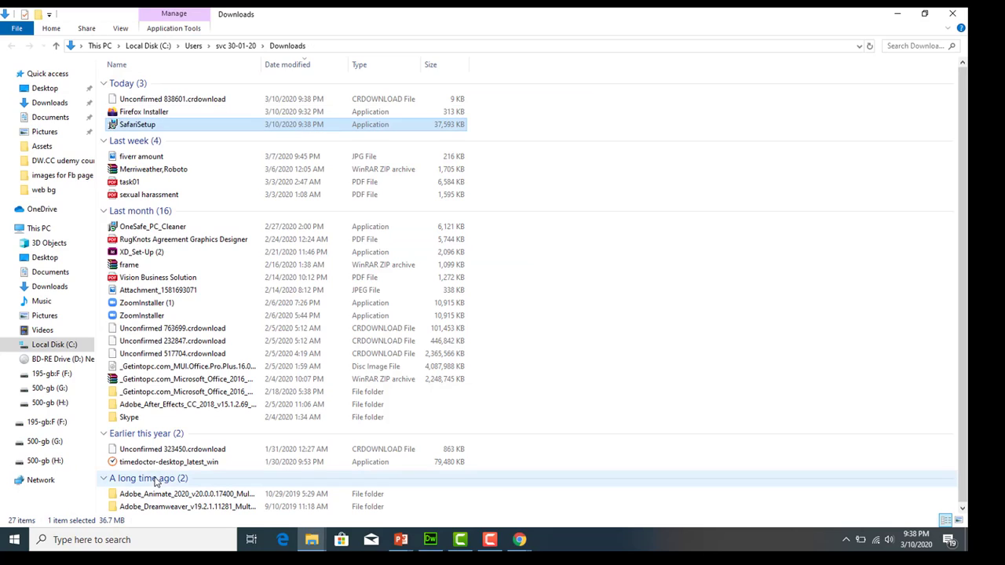
pyautogui.doubleClick(207, 127)
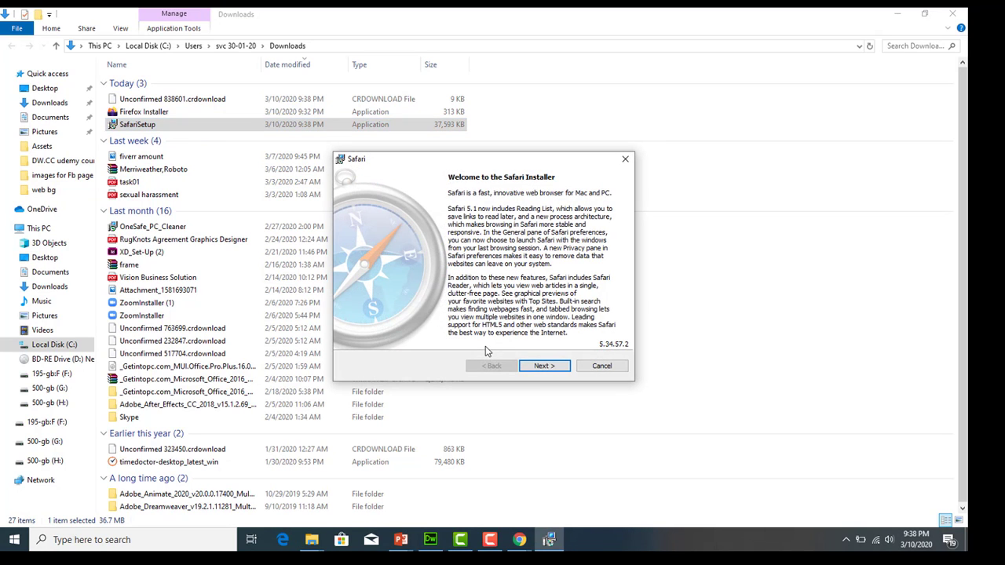
# Step: Accept the Safari license terms and turn off making Safari the default browser for all users in the installation options
pyautogui.click(544, 366)
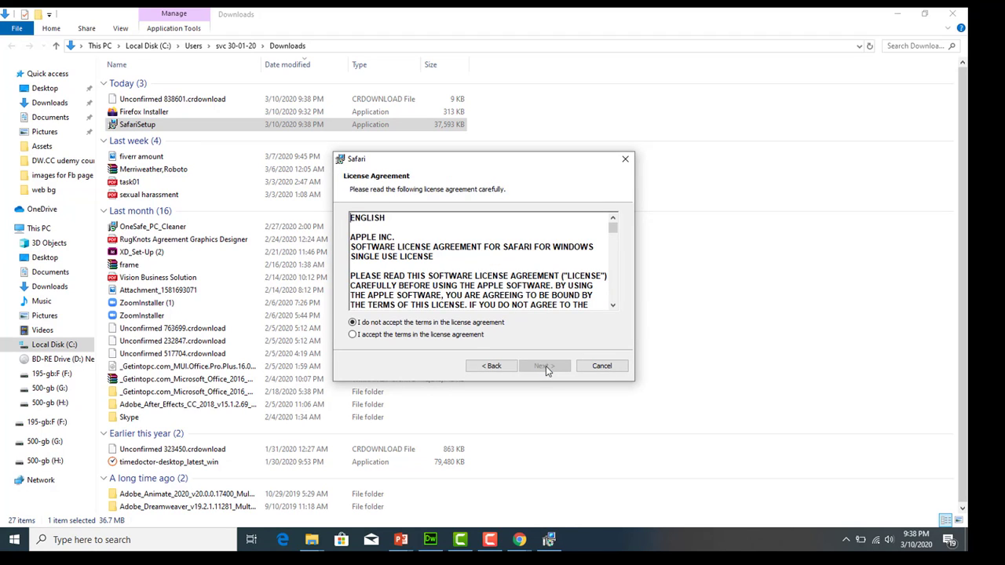
pyautogui.click(354, 336)
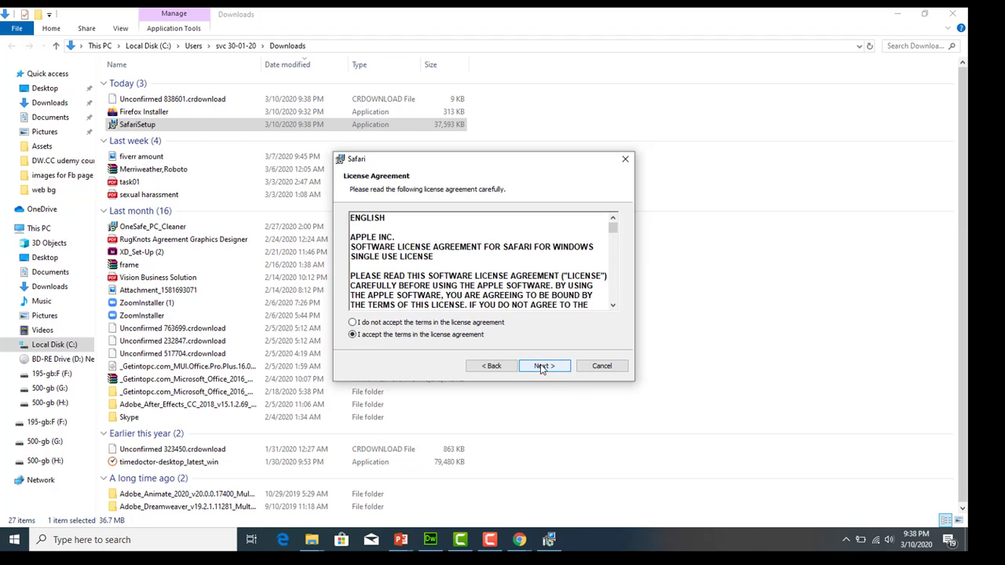
pyautogui.click(542, 366)
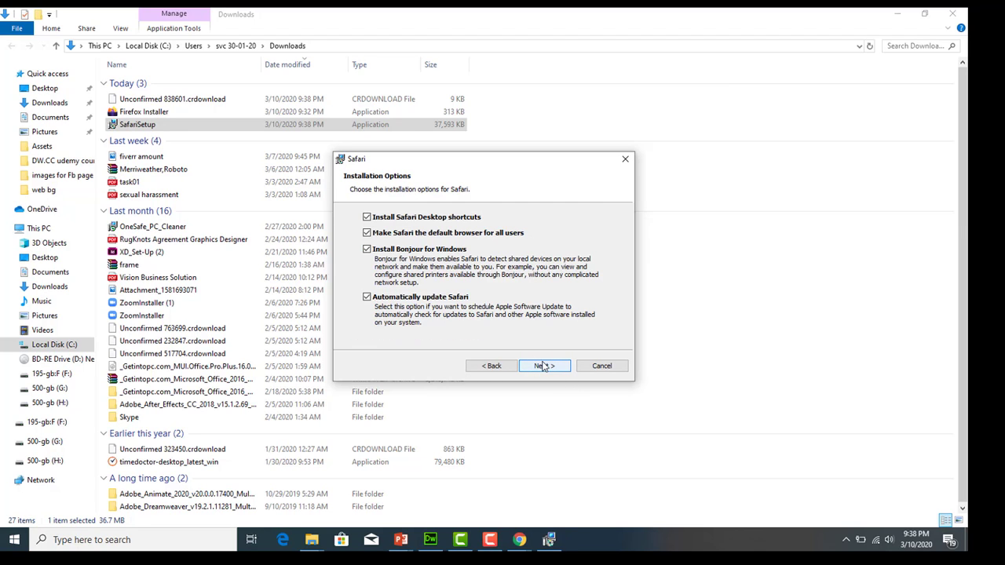
pyautogui.click(367, 233)
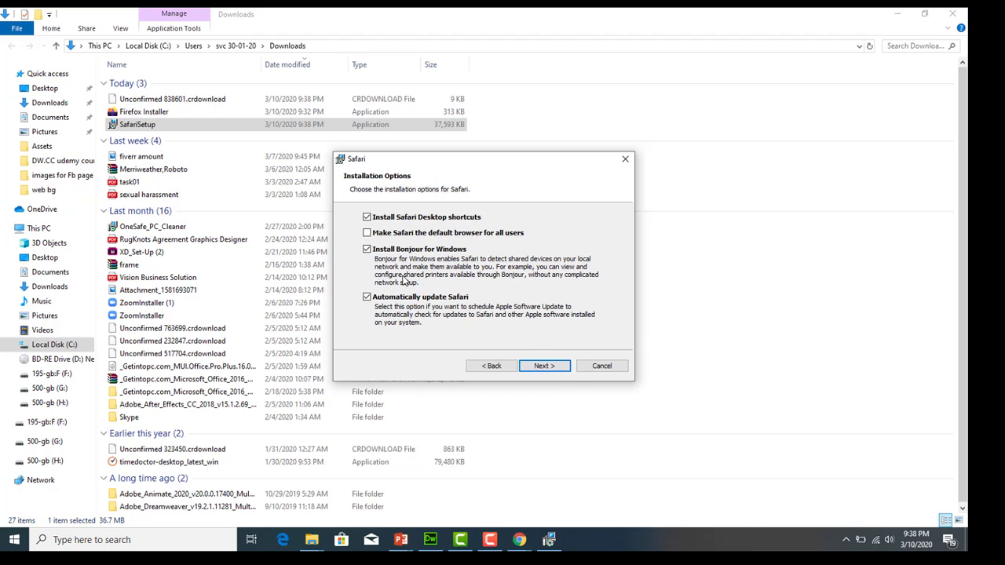
pyautogui.click(543, 366)
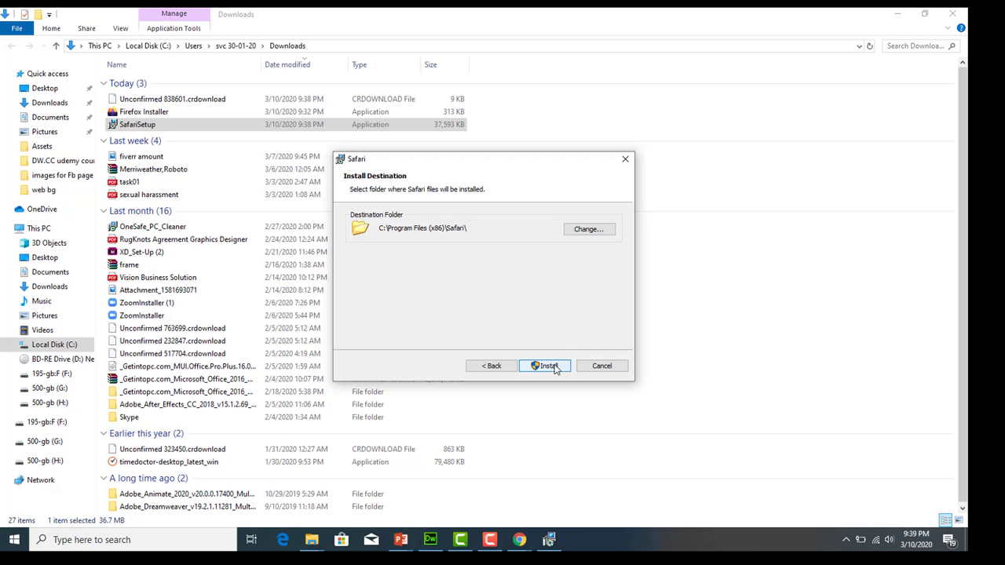
# Step: Change the install destination to a new Safari folder on the G: drive and start the Safari installation
pyautogui.click(591, 229)
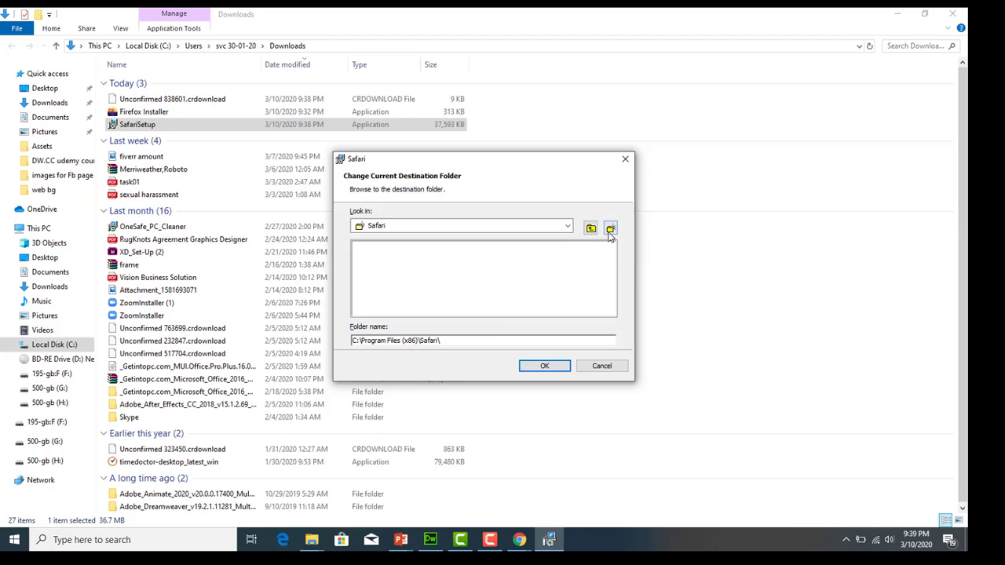
pyautogui.click(567, 227)
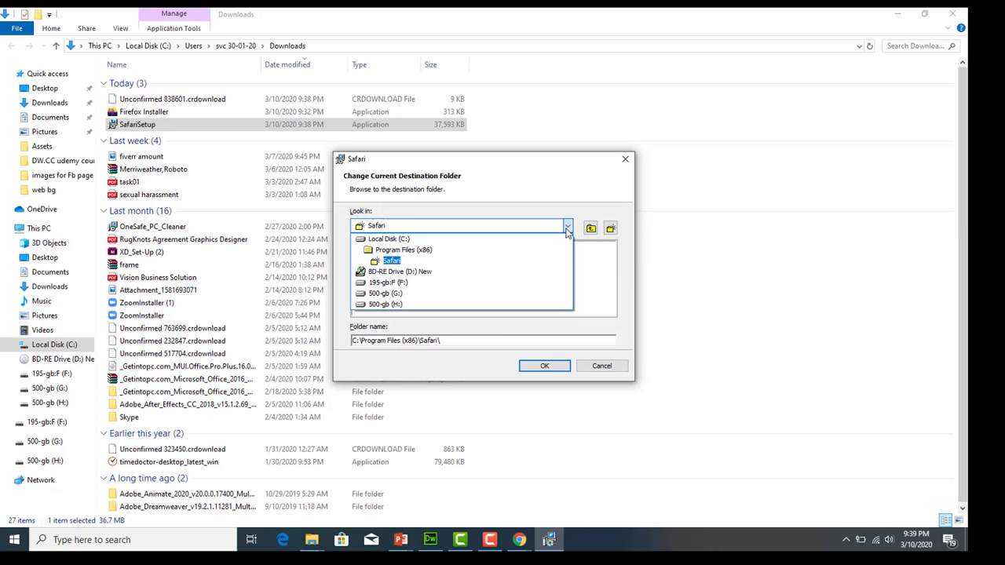
pyautogui.click(541, 286)
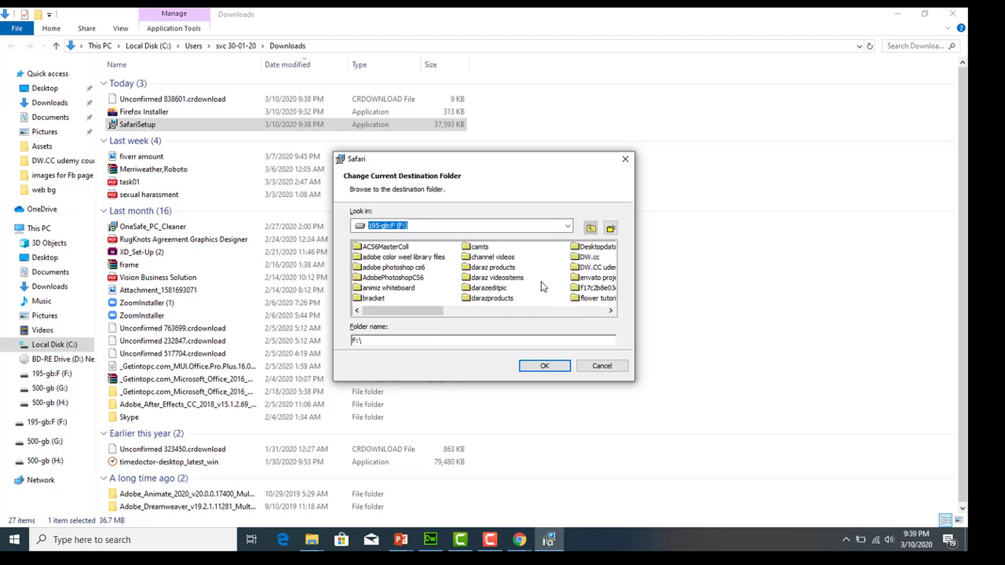
pyautogui.click(568, 227)
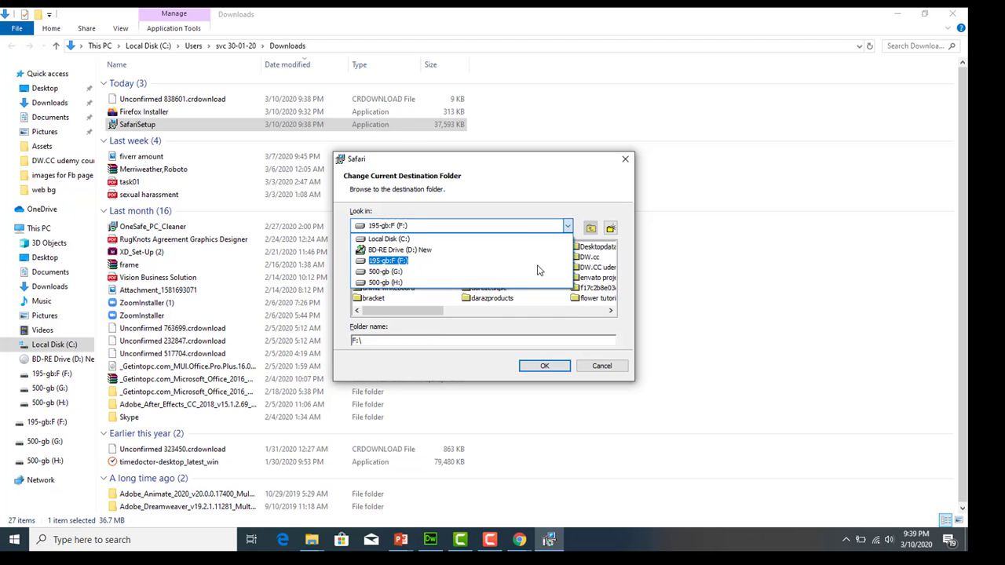
pyautogui.click(533, 275)
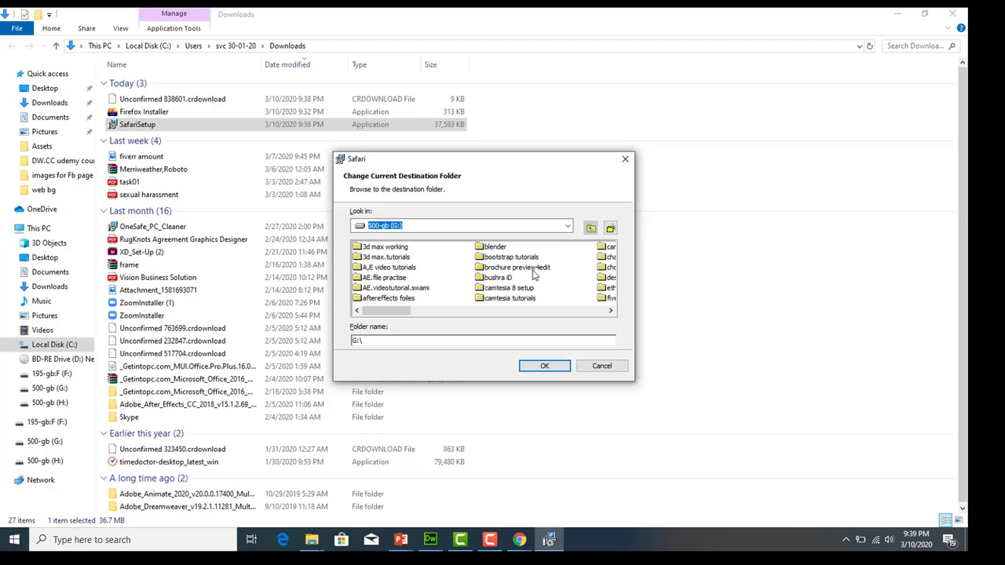
pyautogui.click(611, 229)
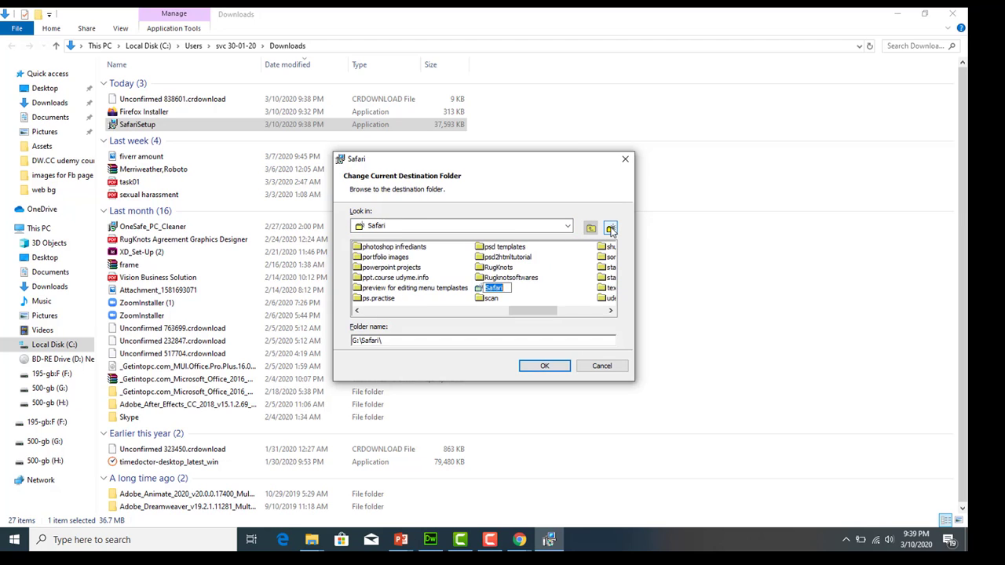
pyautogui.press('Return')
pyautogui.click(546, 366)
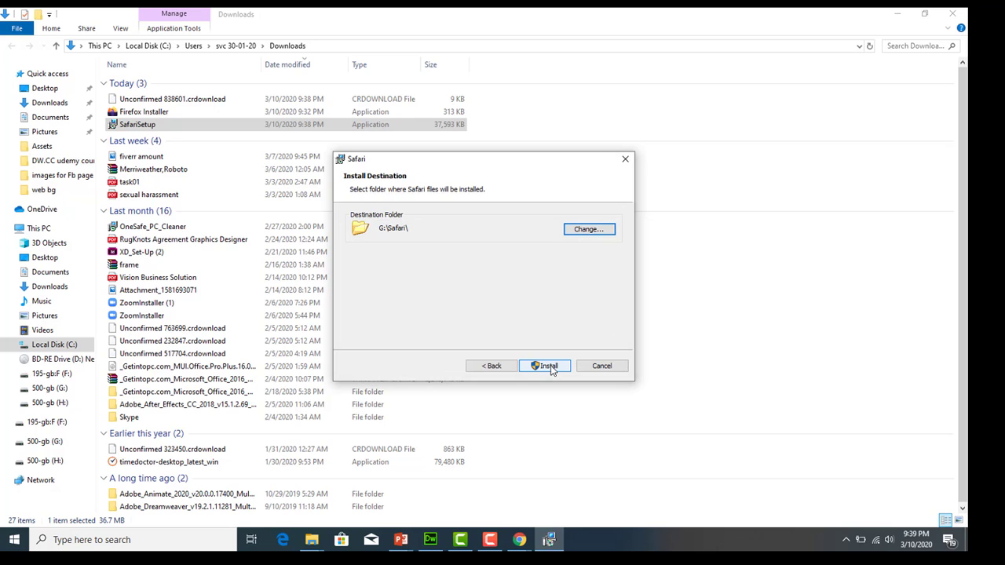
pyautogui.click(550, 367)
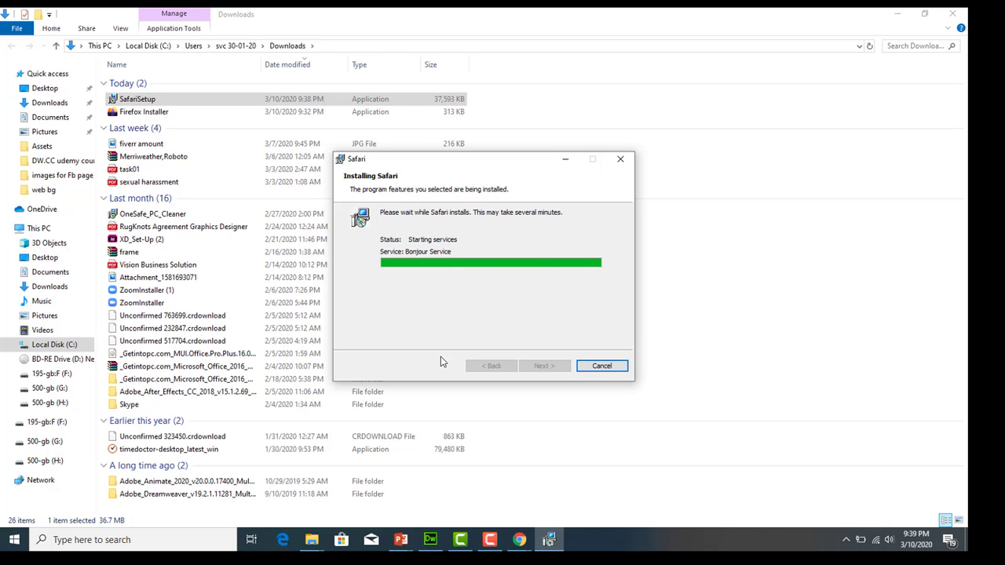
# Step: Switch to Dreamweaver, begin adding a browser named "safari" to the Preview in Browser preferences, and open the selection of its application file
pyautogui.click(897, 14)
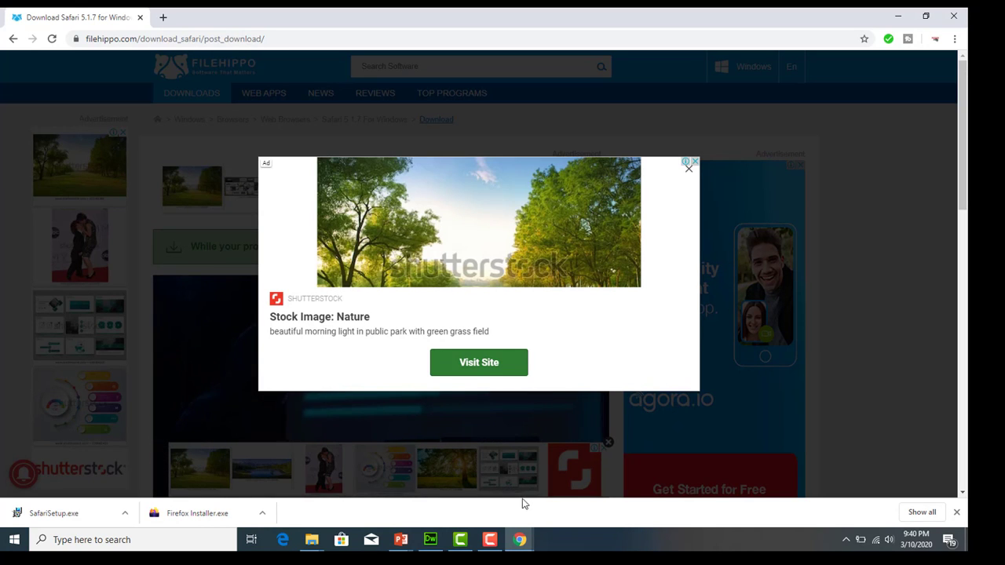
pyautogui.click(430, 539)
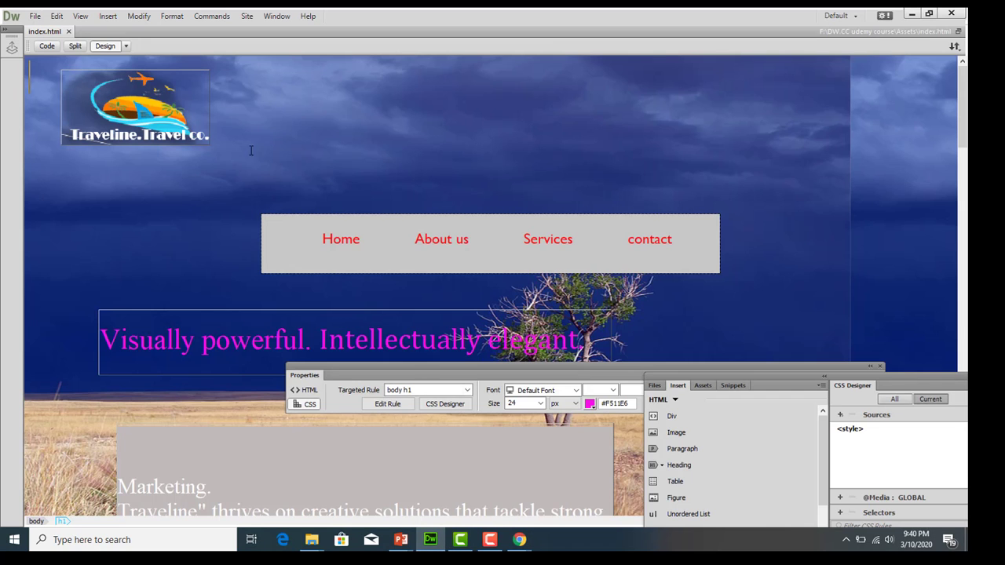
pyautogui.click(57, 15)
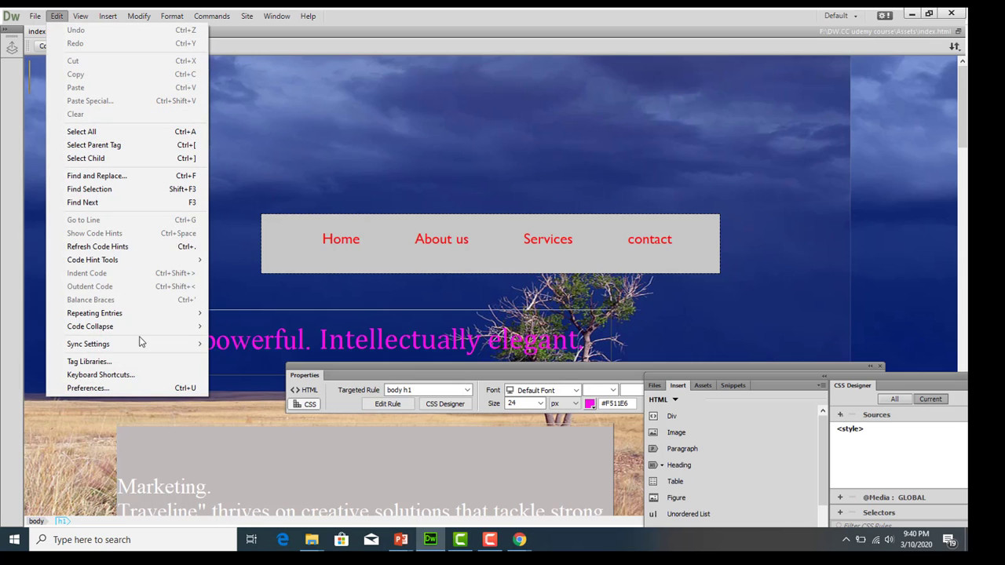
pyautogui.click(141, 385)
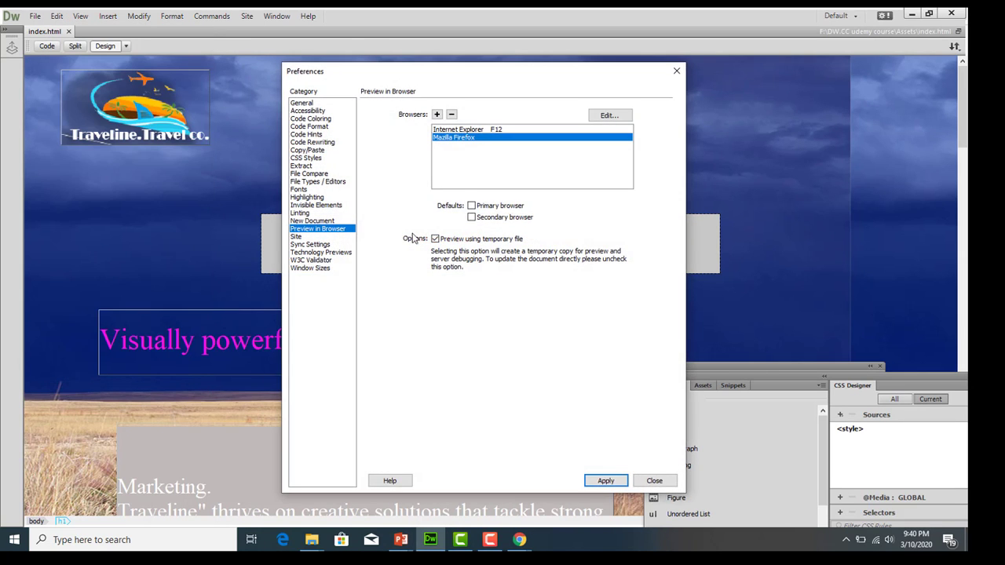
pyautogui.click(437, 115)
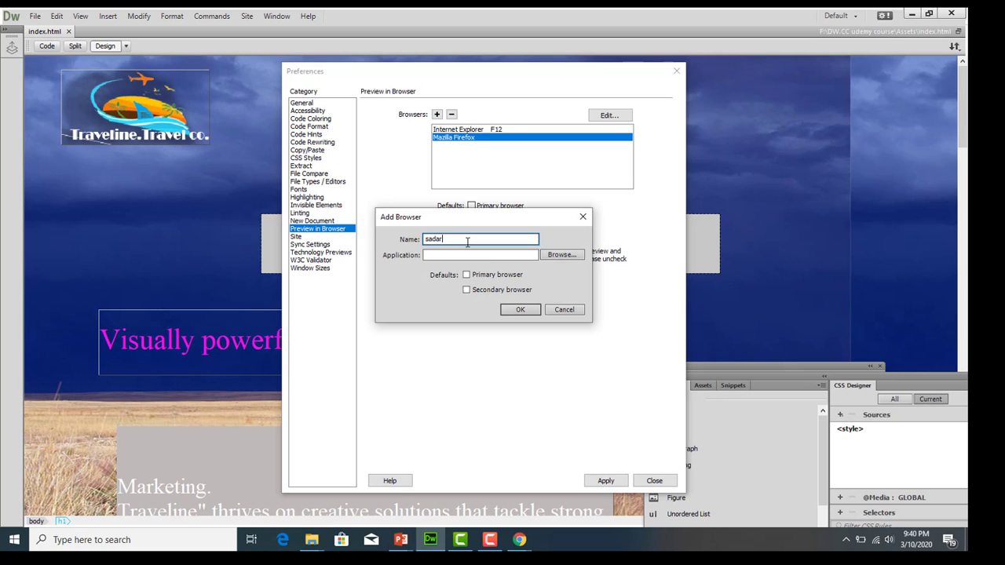
pyautogui.click(562, 255)
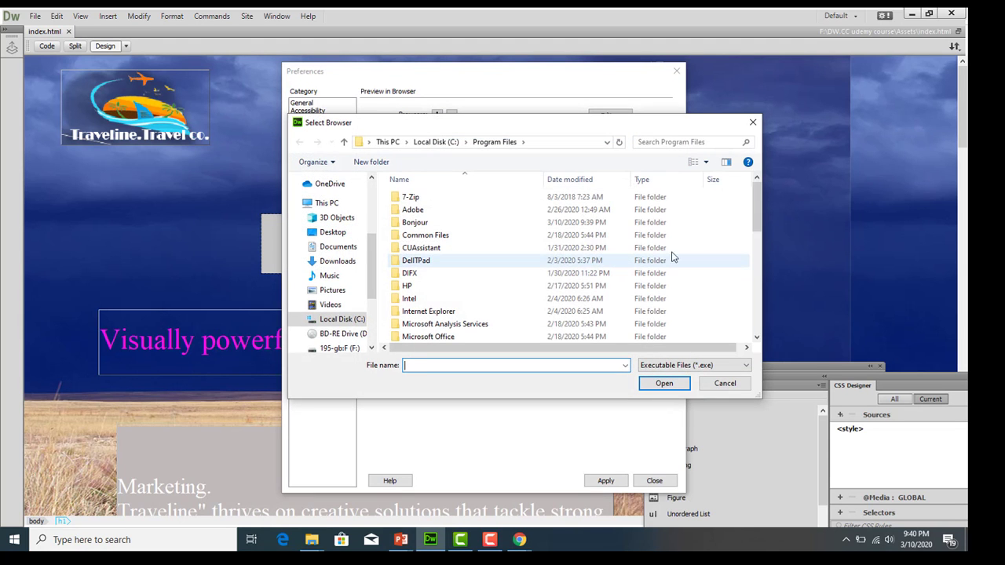
pyautogui.scroll(-2, 346, 267)
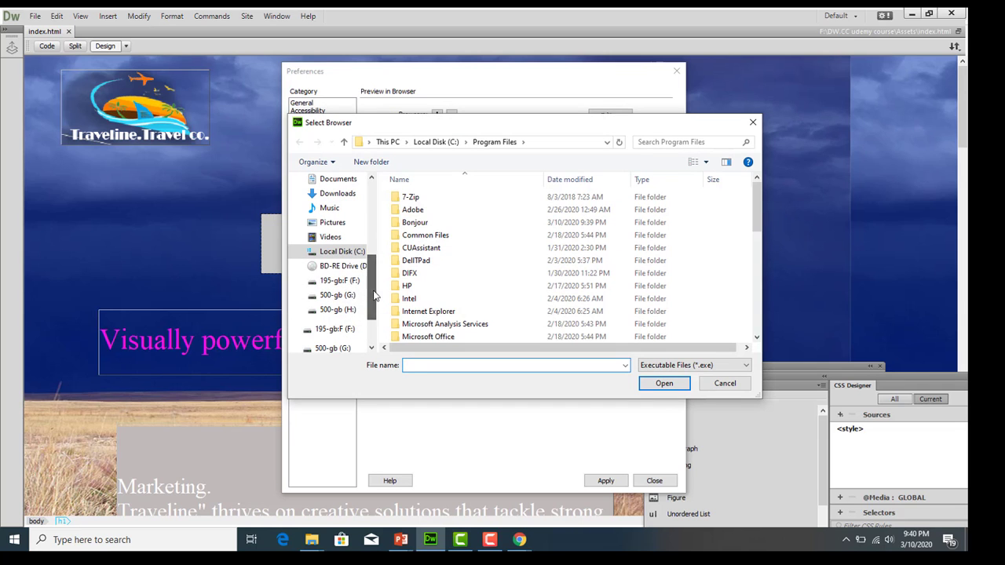
pyautogui.click(338, 296)
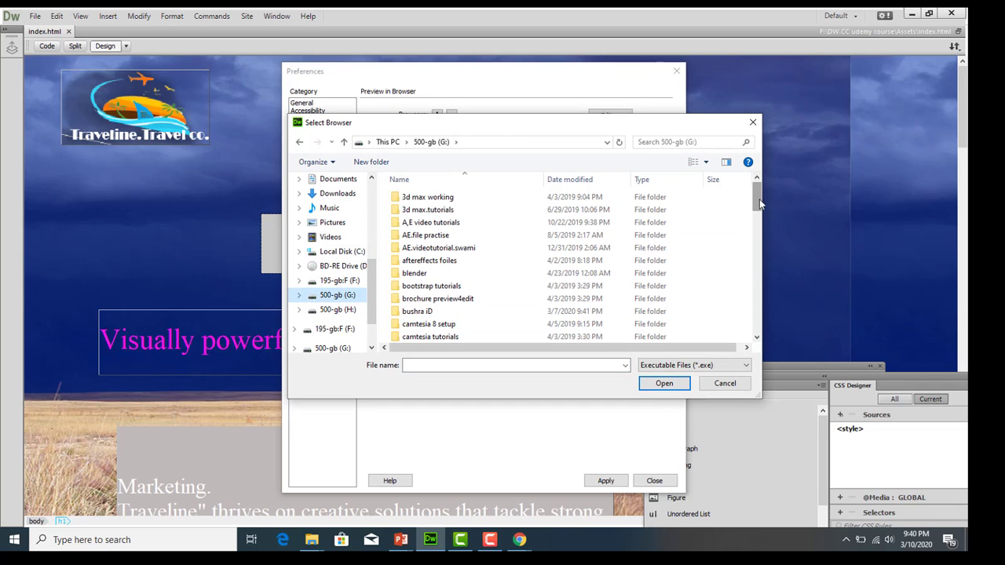
pyautogui.moveTo(756, 205); pyautogui.dragTo(769, 287)
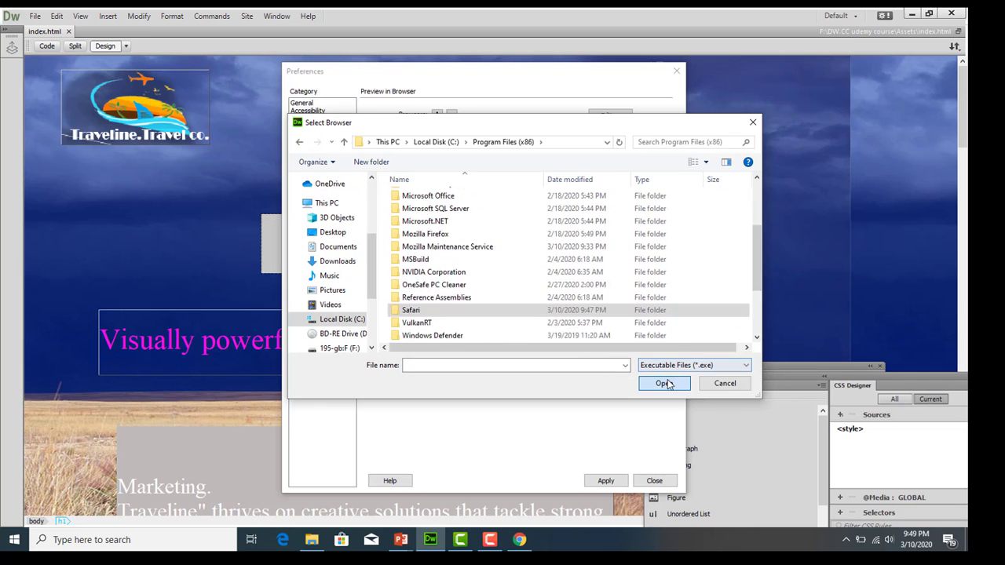
# Step: Choose the Safari application in C:\Program Files (x86)\Safari for the new browser entry, confirm it, and apply the preferences
pyautogui.click(665, 383)
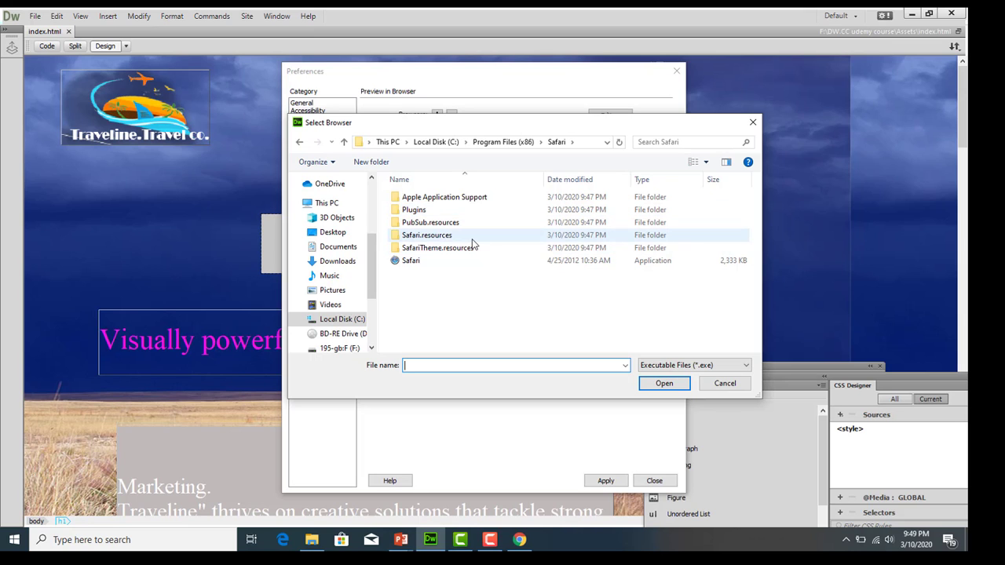
pyautogui.click(590, 262)
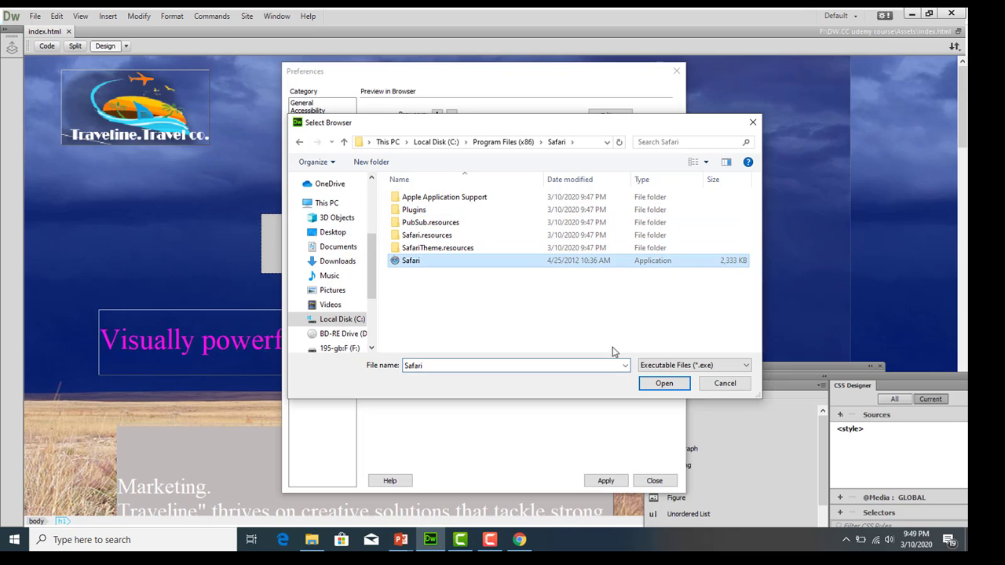
pyautogui.click(664, 383)
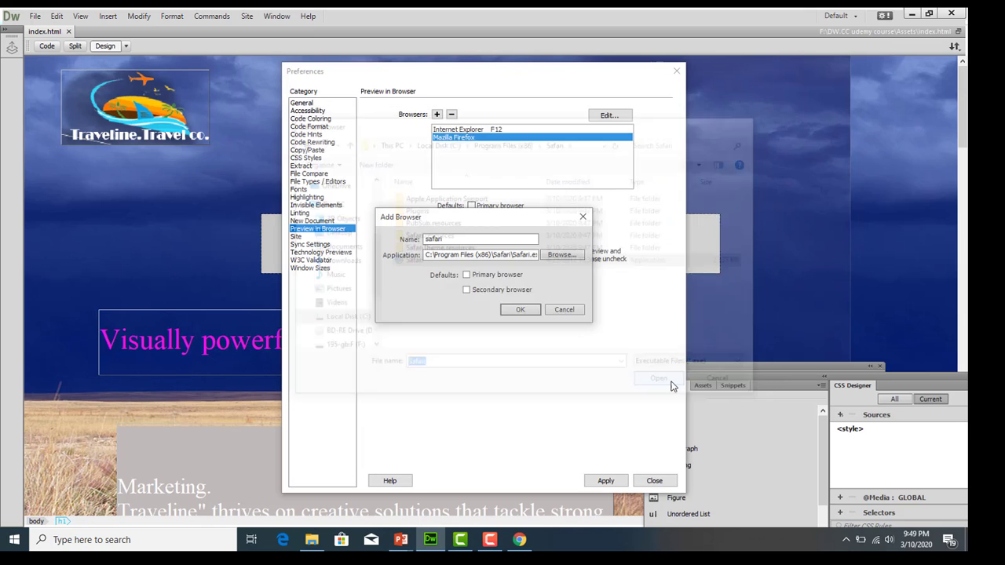
pyautogui.click(520, 309)
pyautogui.click(602, 482)
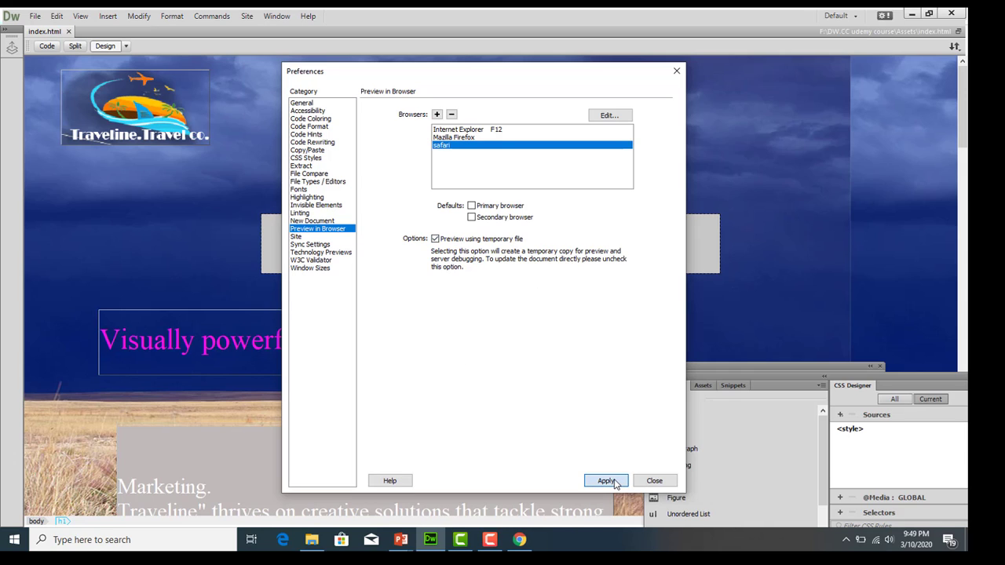
# Step: Check the safari entry's browser settings, select Mozilla Firefox in the browser list, and apply and close the preferences
pyautogui.click(609, 116)
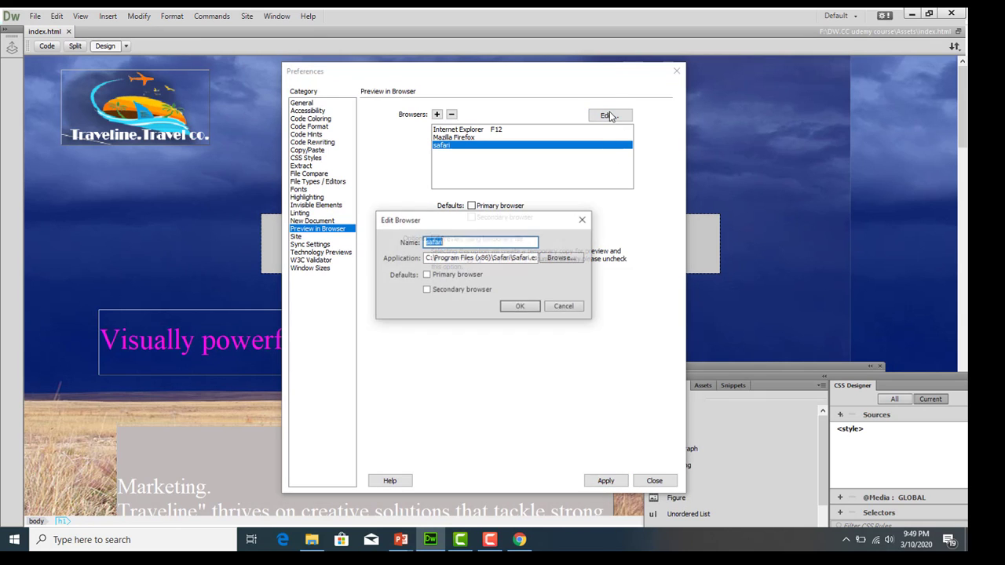
pyautogui.click(521, 307)
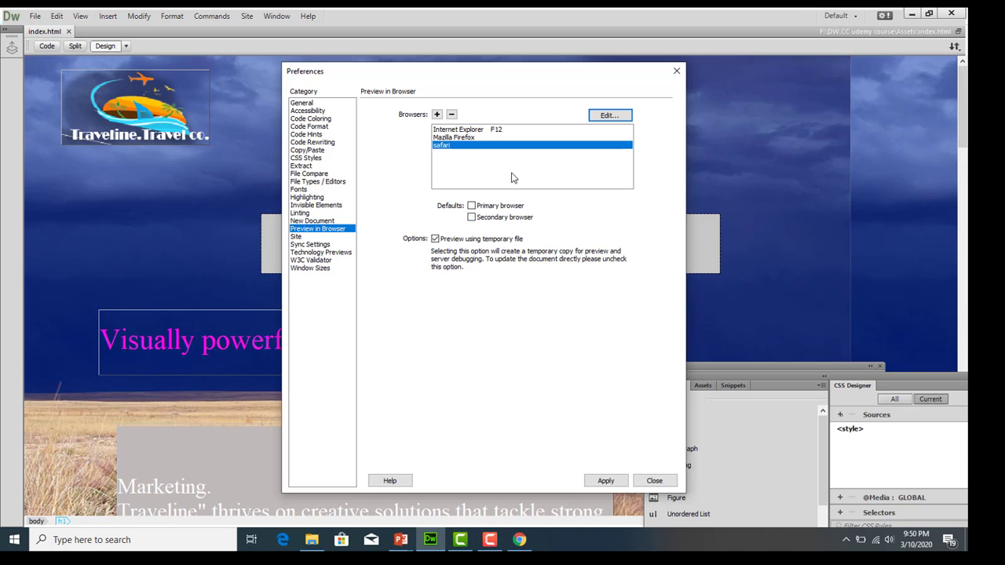
pyautogui.click(476, 138)
pyautogui.click(606, 481)
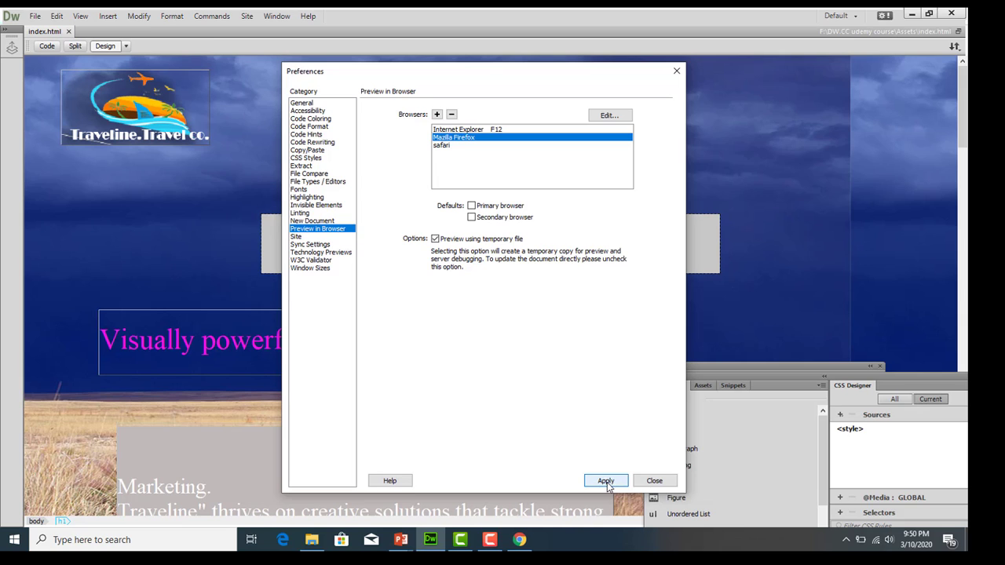
pyautogui.click(654, 481)
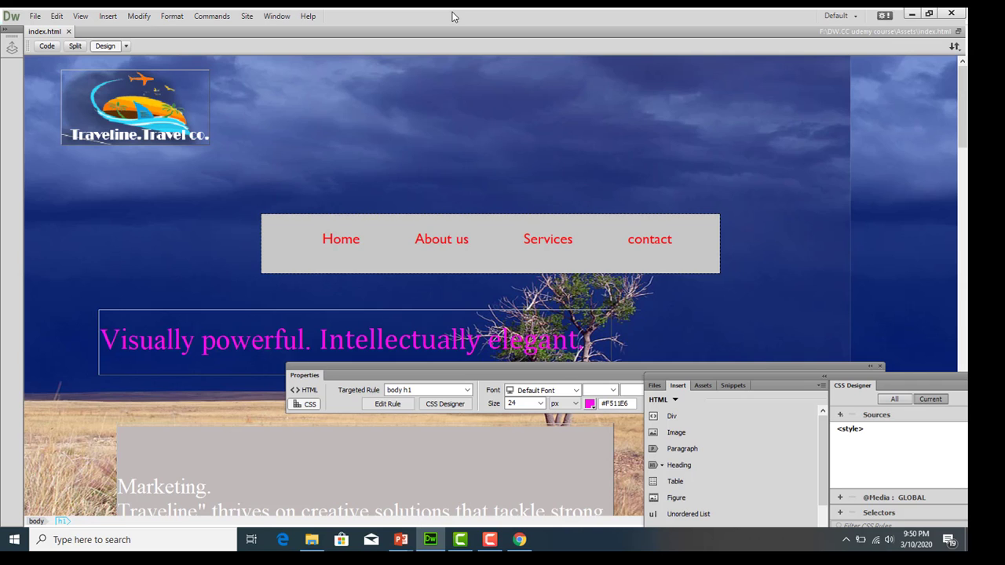
# Step: Preview index.html in Internet Explorer in a maximized window, and minimize the browser and Dreamweaver windows
pyautogui.press('F12')
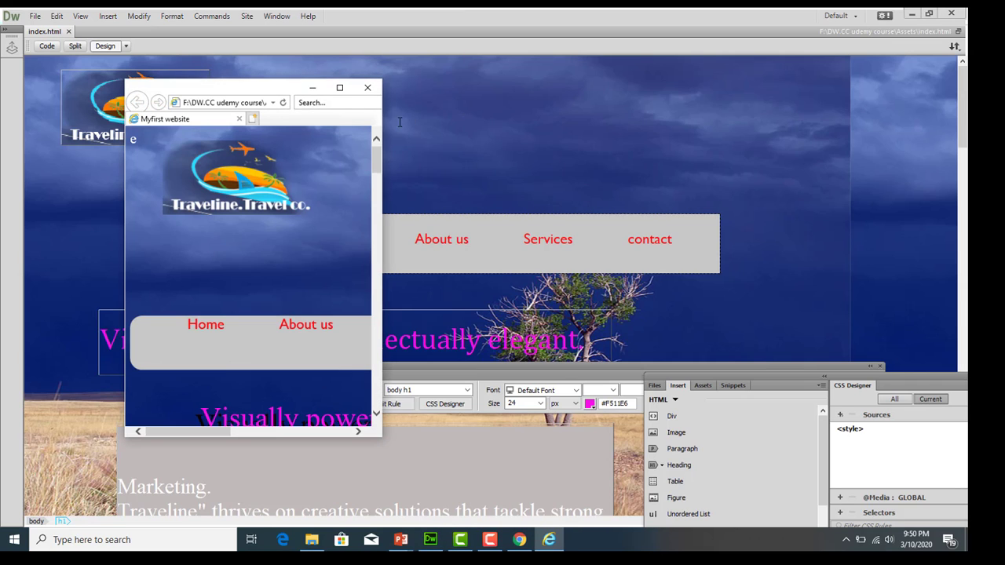
pyautogui.click(340, 87)
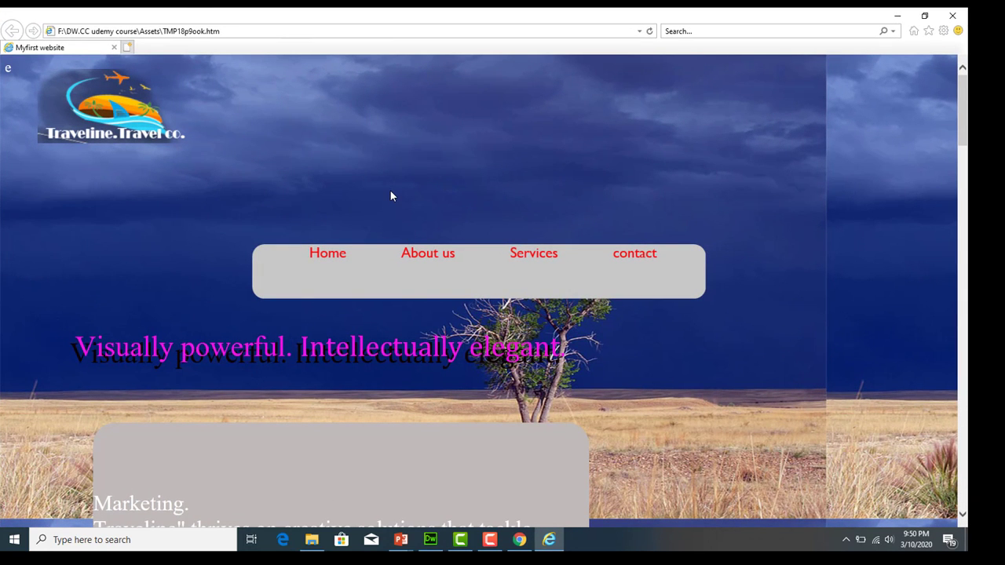
pyautogui.click(898, 16)
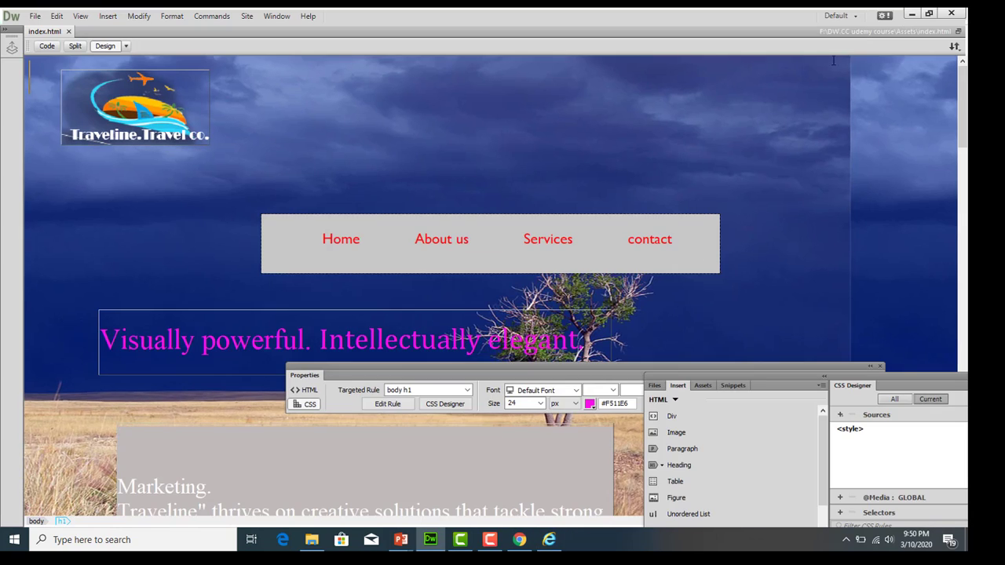
pyautogui.click(912, 14)
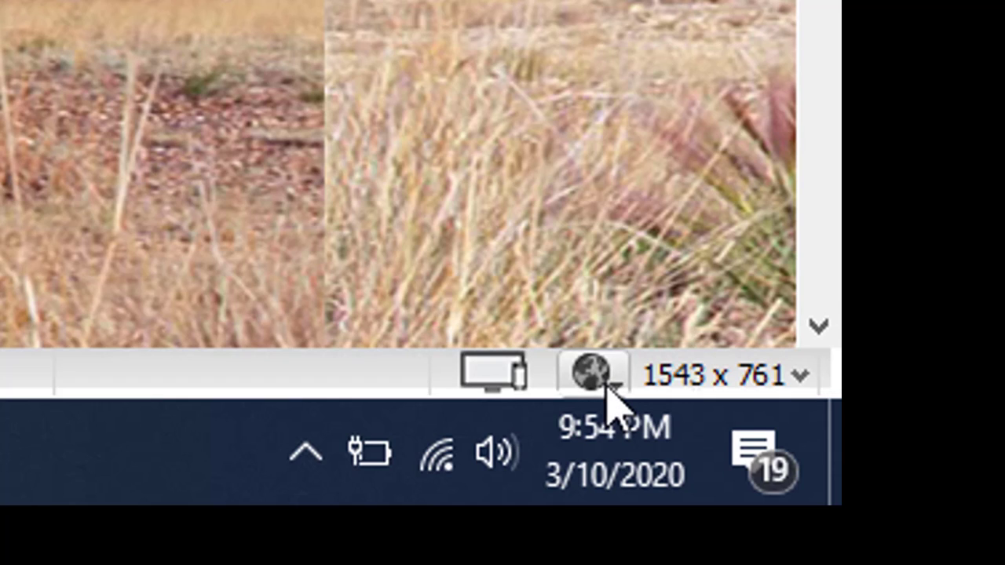
# Step: Preview index.html in Mozilla Firefox from Dreamweaver's browser preview list
pyautogui.click(607, 386)
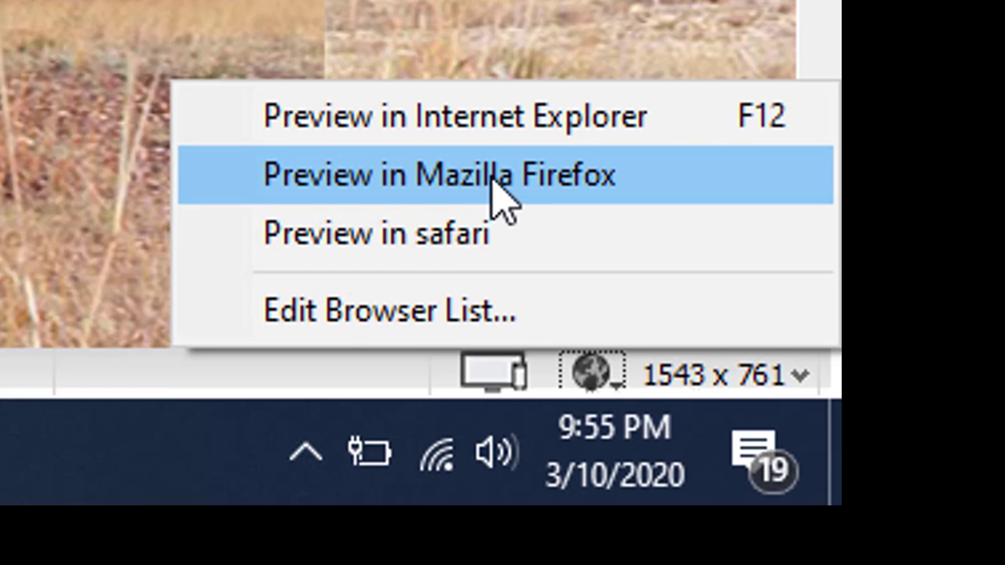
pyautogui.click(490, 198)
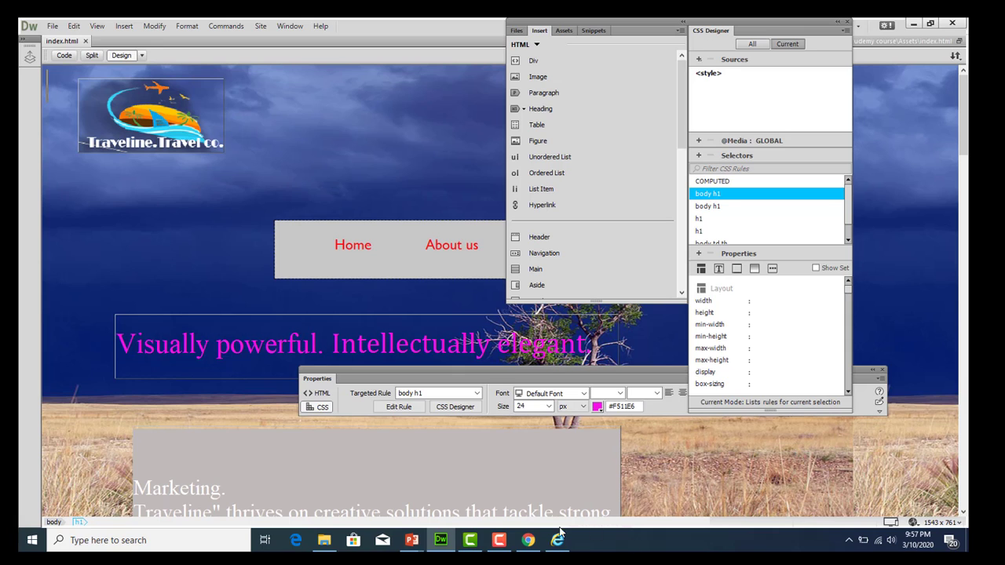
pyautogui.moveTo(559, 541)
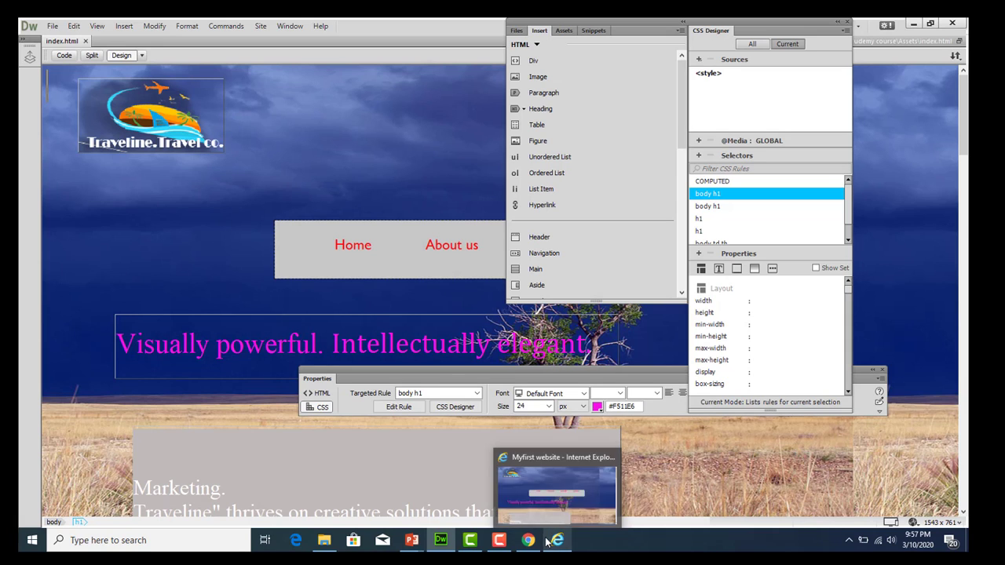
# Step: Preview index.html in Safari in a maximized window, declining to make Safari the default browser
pyautogui.click(912, 523)
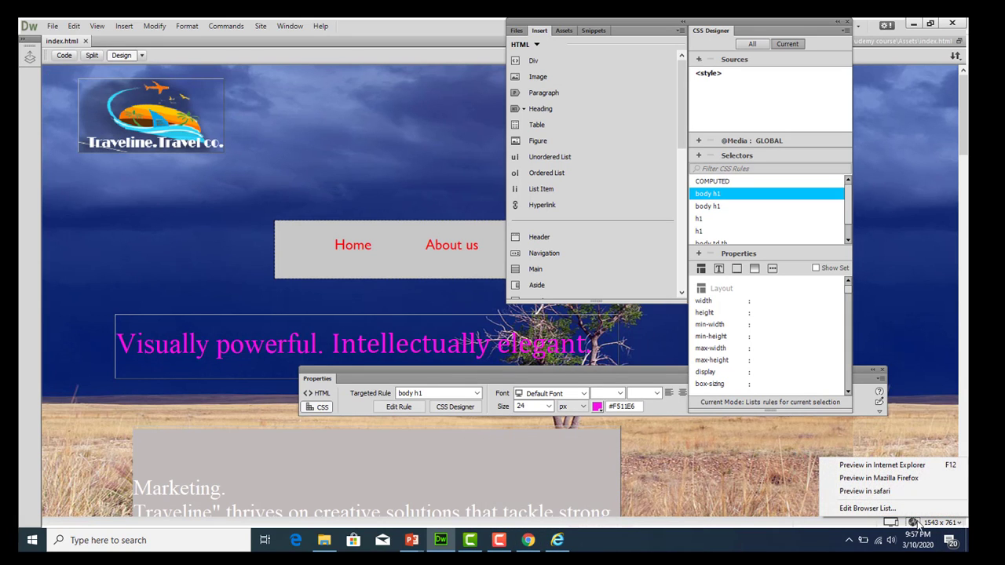
pyautogui.click(881, 493)
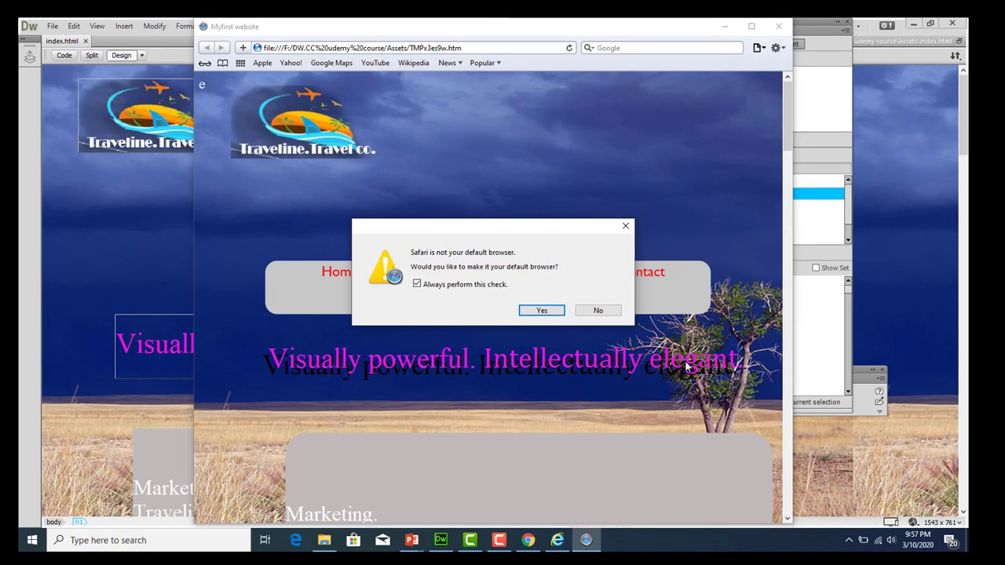
pyautogui.click(601, 311)
pyautogui.click(752, 26)
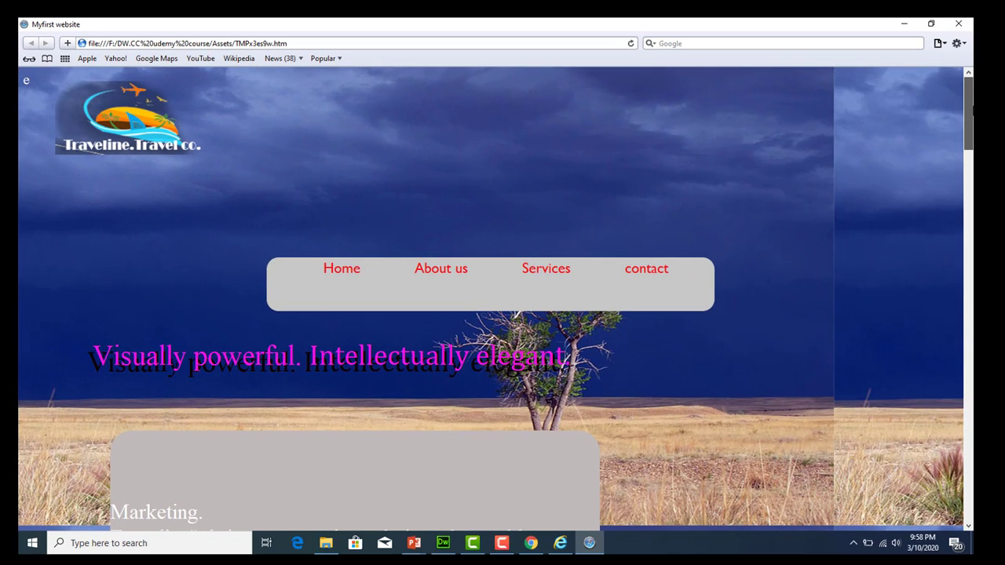
# Step: Review the full length of the previewed page in Safari, return to its beginning, and minimize the browser
pyautogui.scroll(-13, 491, 299)
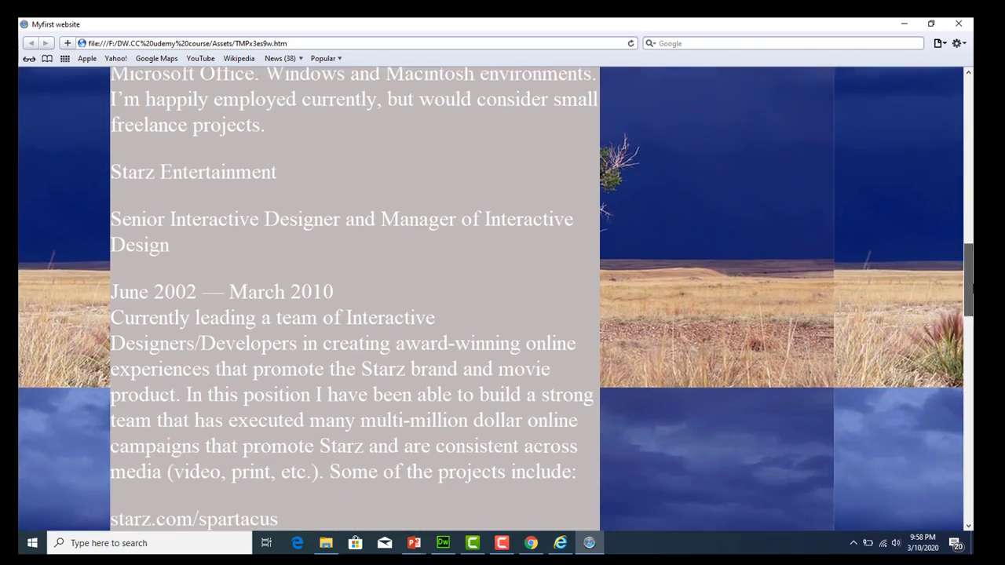
pyautogui.scroll(-8, 491, 298)
pyautogui.press('Home')
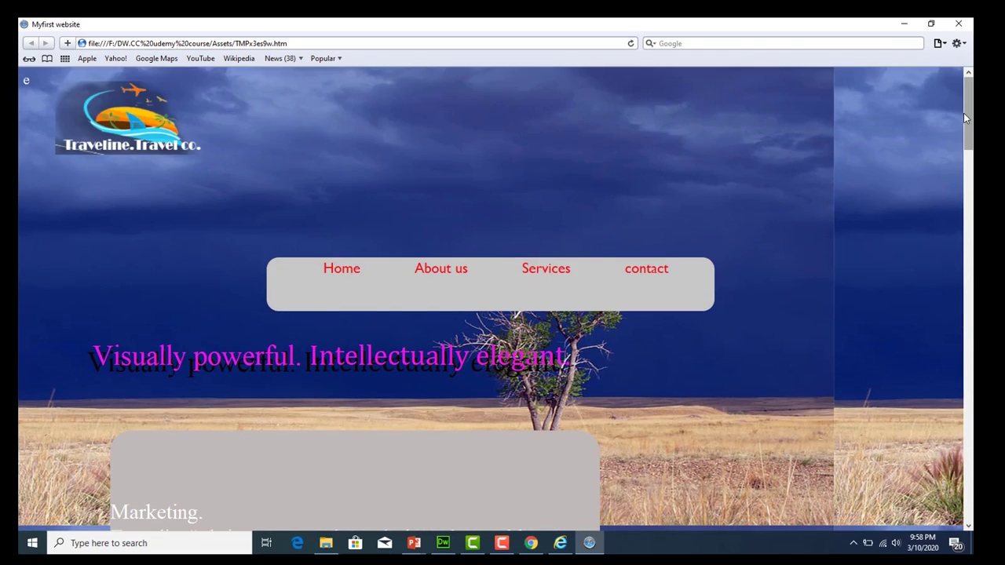
pyautogui.moveTo(965, 116); pyautogui.dragTo(947, 92)
pyautogui.click(905, 24)
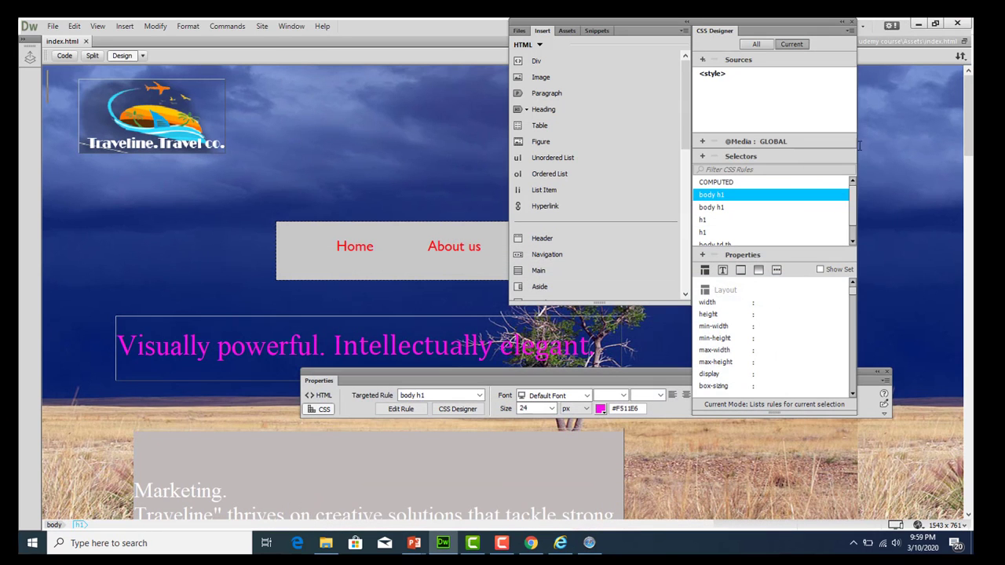
# Step: Minimize the Dreamweaver, Chrome, and Downloads folder windows to show the desktop
pyautogui.click(918, 23)
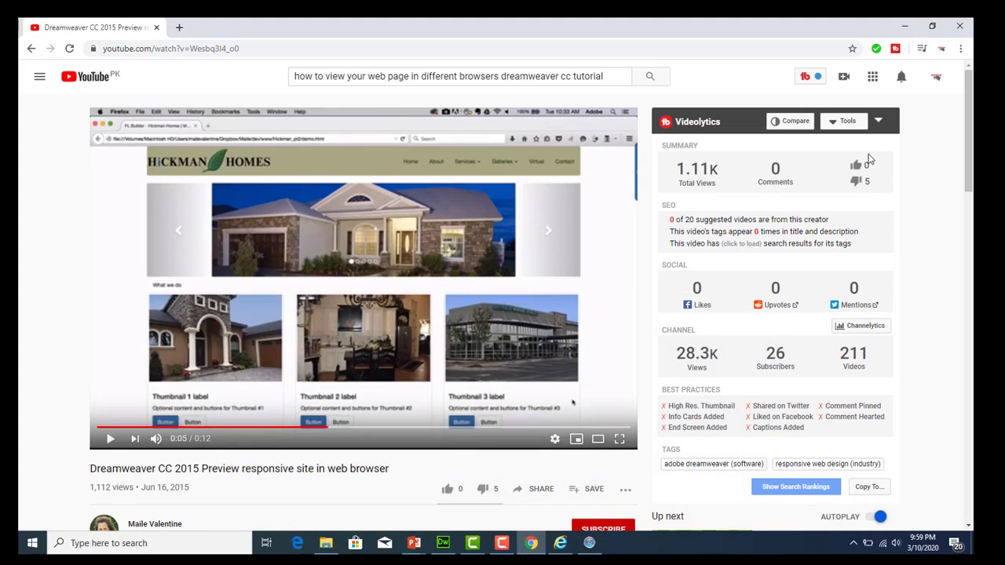
pyautogui.click(905, 26)
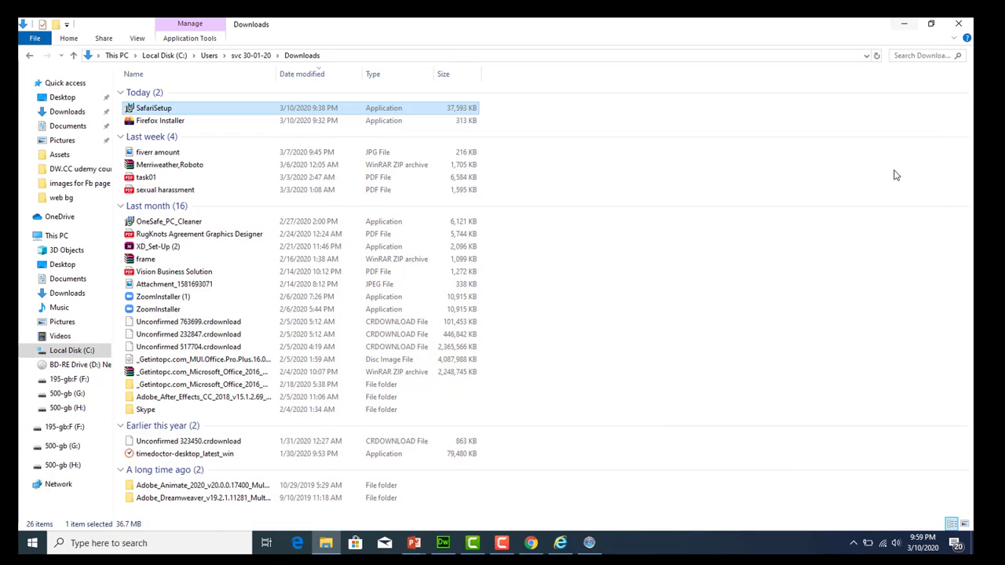
pyautogui.click(904, 23)
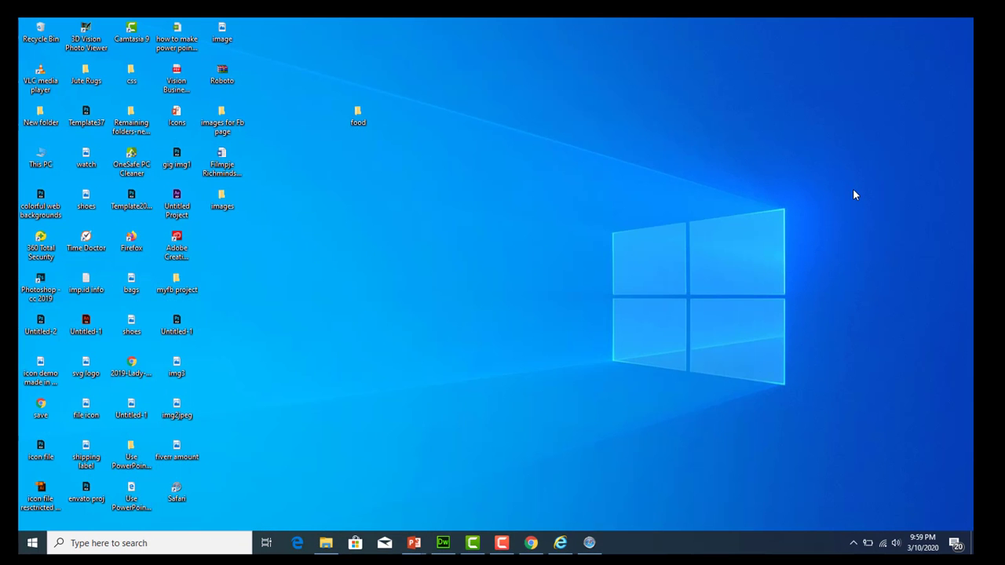